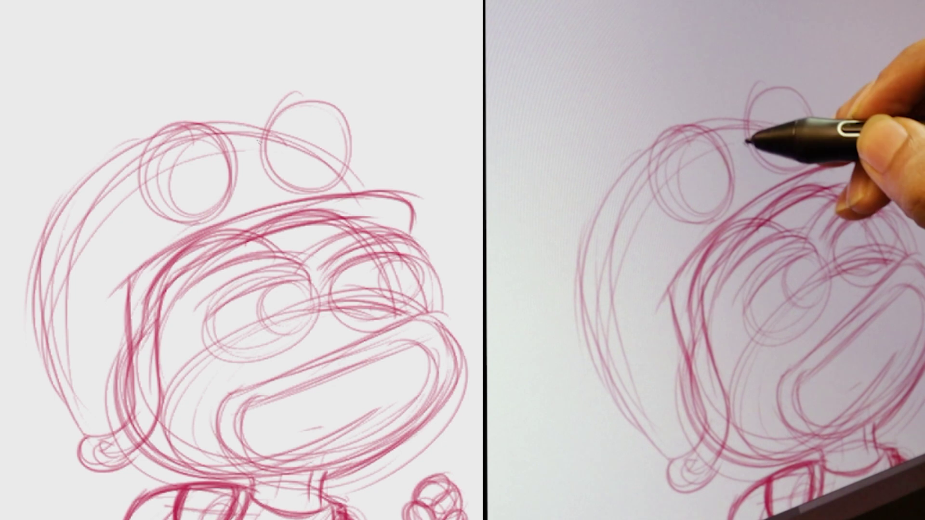
- Sketch the frog's ear circles and head details
drag(289, 120, 333, 150)
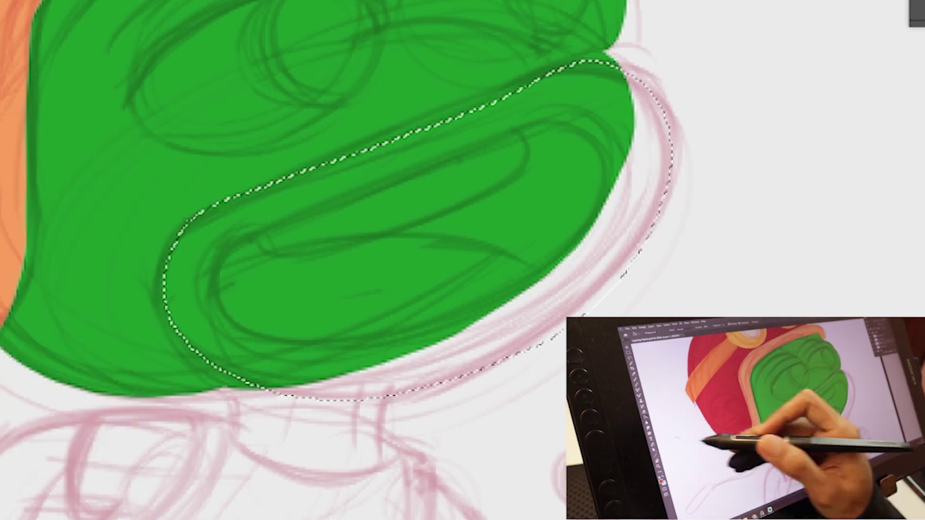
- Fill the pants dark red and the ground green, then begin outlining the helmet edge
click(89, 166)
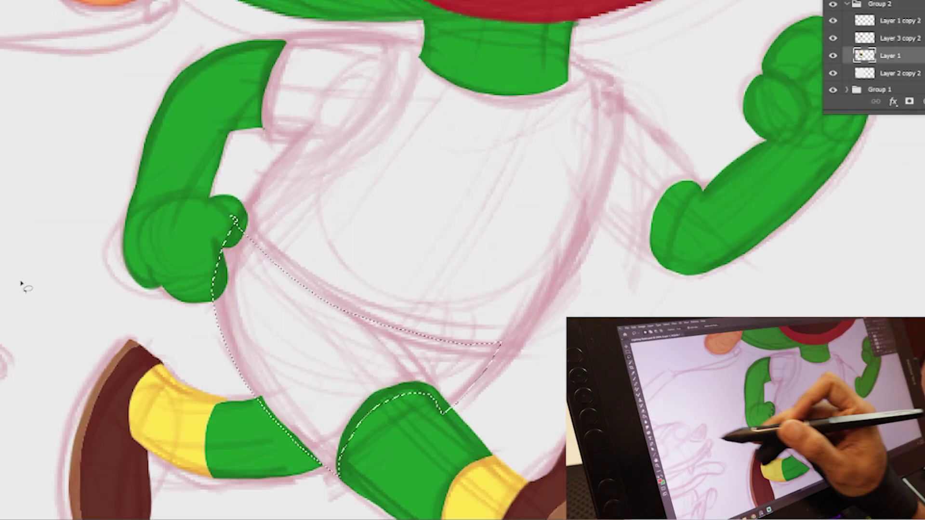
key(alt+BackSpace)
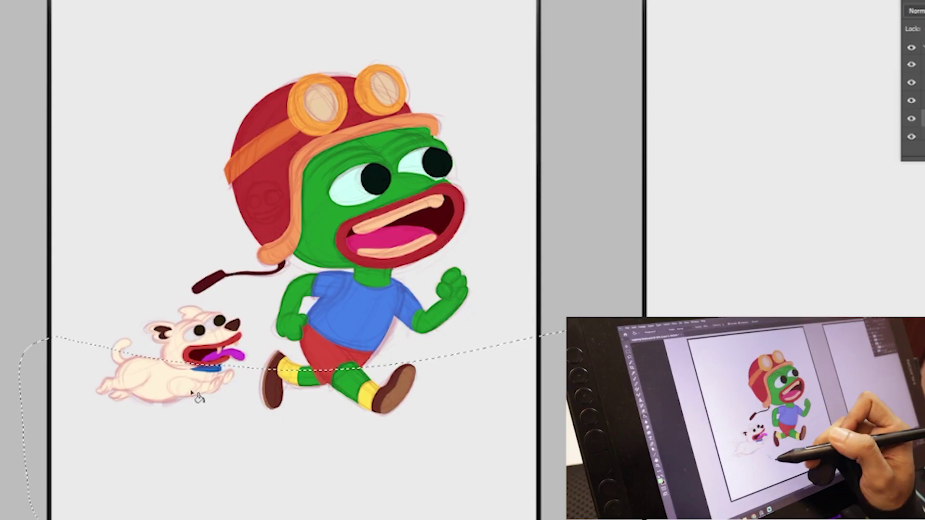
key(alt+BackSpace)
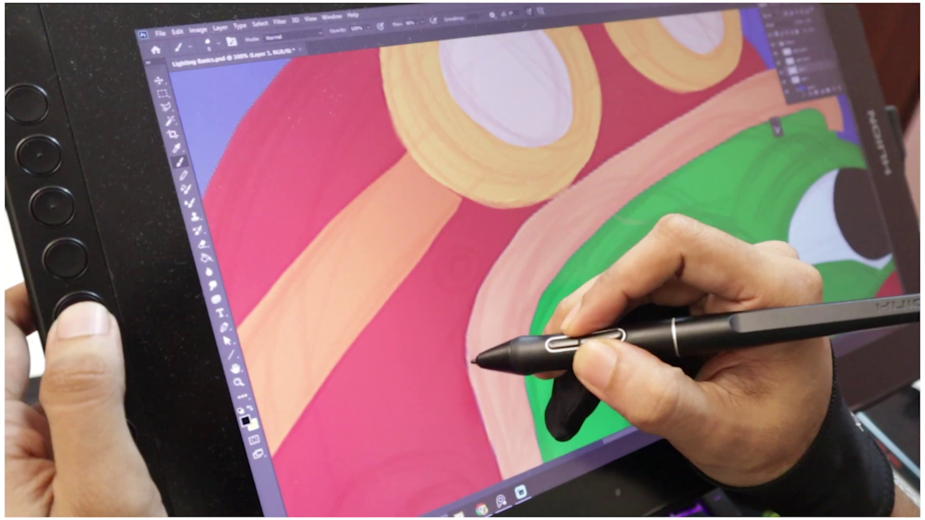
mouse_move(466, 369)
mouse_down()
mouse_move(499, 260)
mouse_move(563, 196)
mouse_move(664, 134)
mouse_up()
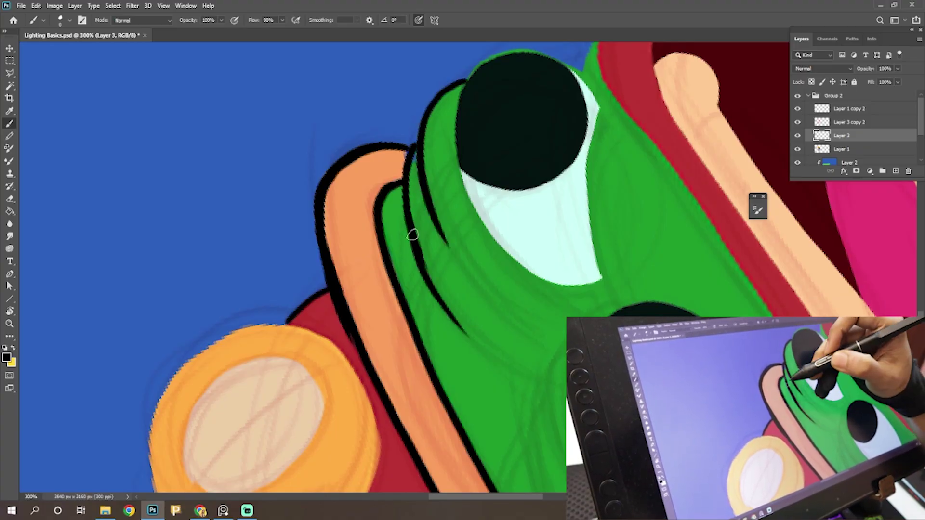
- Ink black outlines along the goggle edge, lips, chest and neck
drag(315, 321, 346, 386)
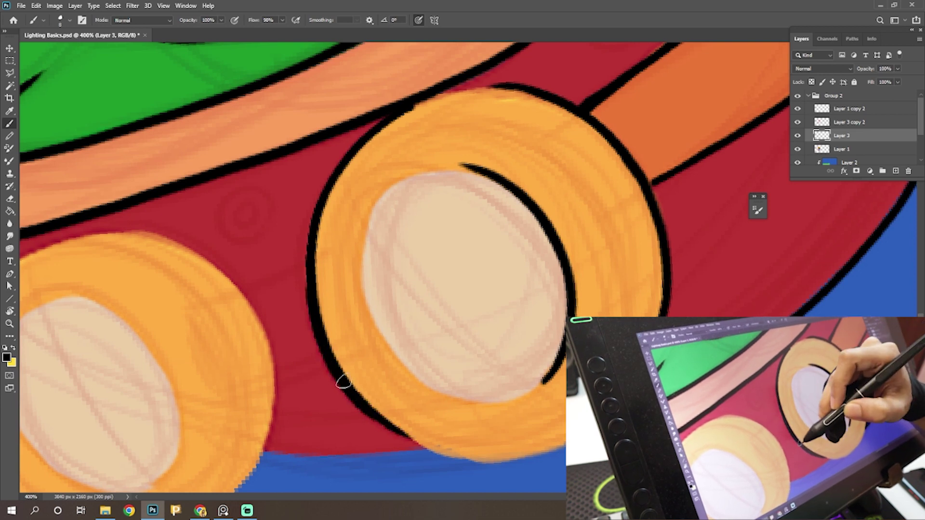
drag(271, 244, 290, 231)
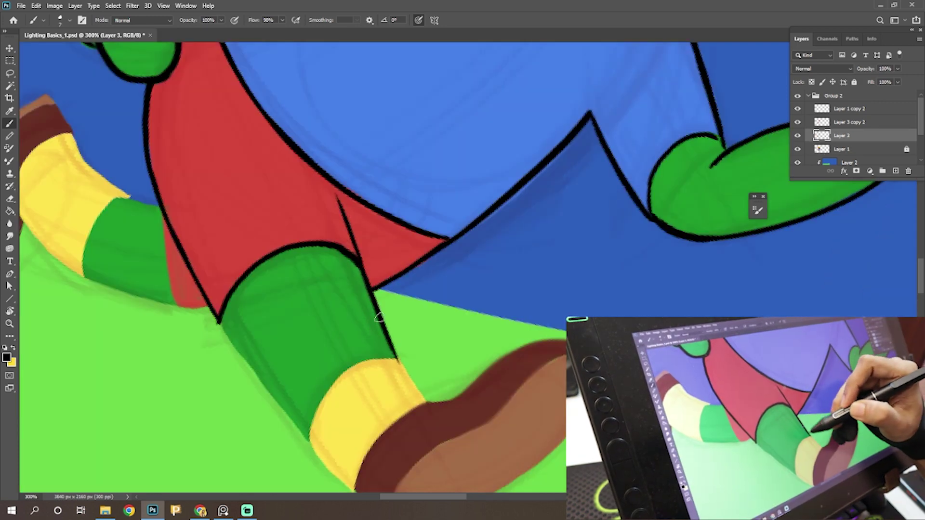
drag(221, 230, 441, 216)
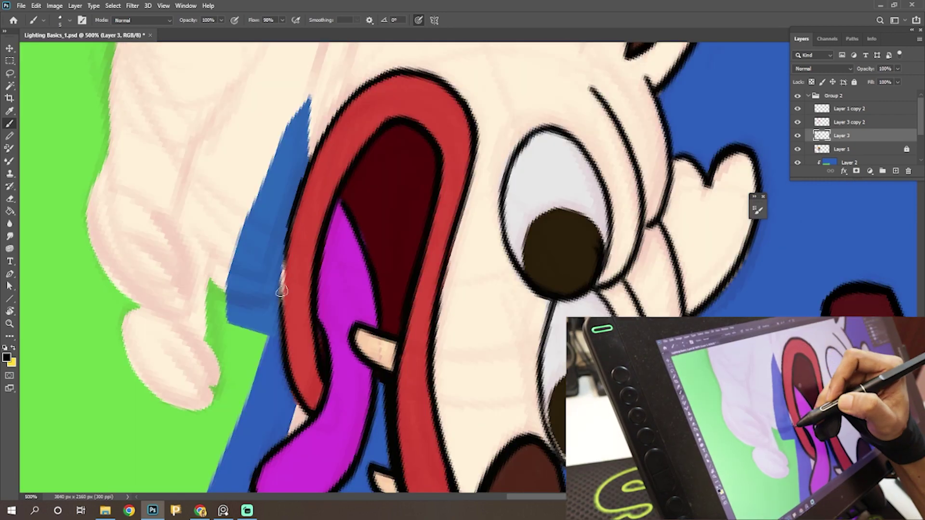
drag(241, 320, 335, 239)
drag(443, 222, 496, 195)
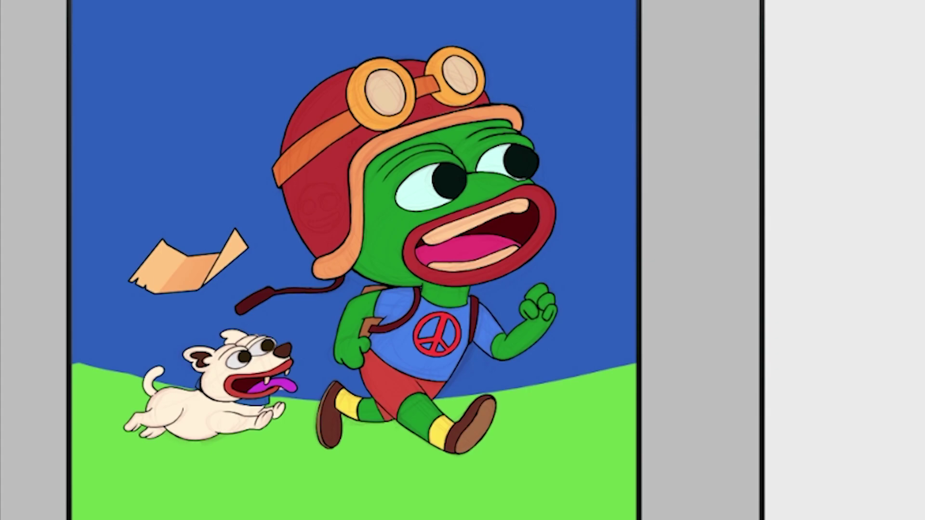
- Draw light-direction arrows and paint light-green highlights above the eyes and on the head
drag(608, 42, 554, 91)
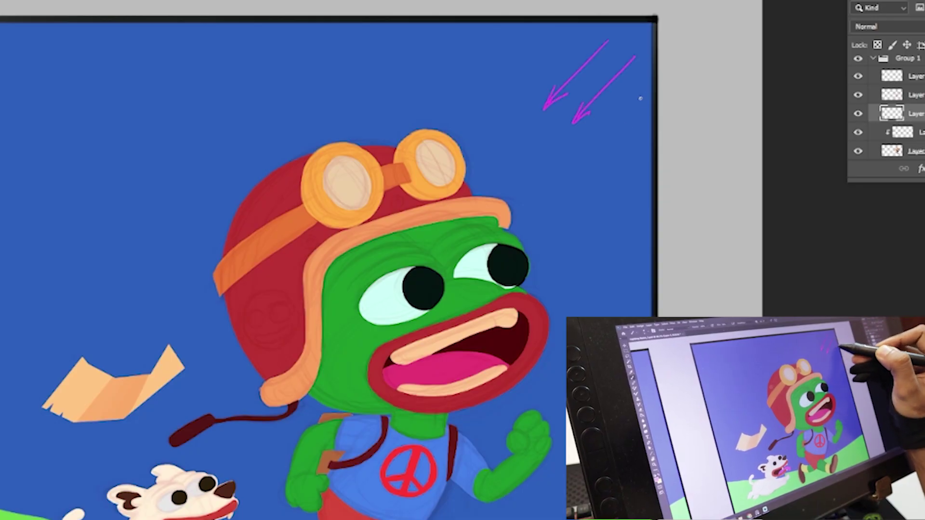
drag(496, 230, 602, 222)
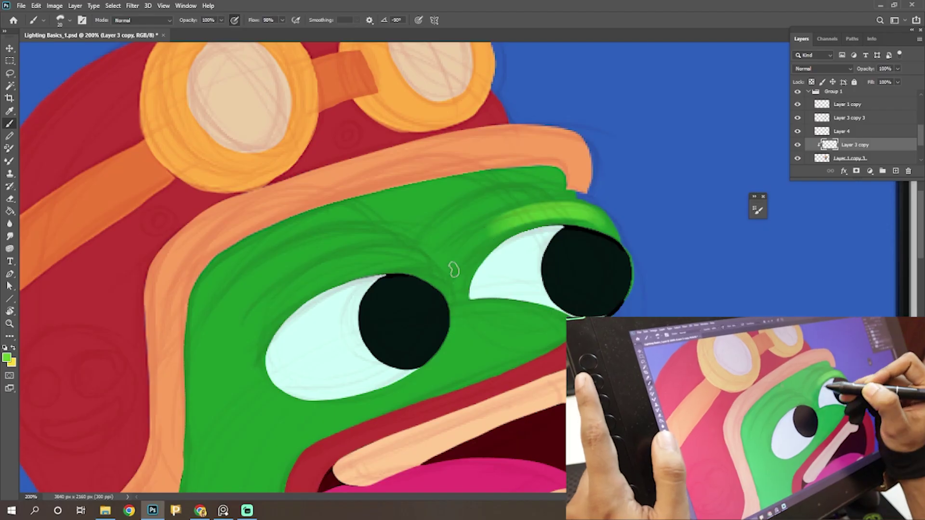
mouse_move(553, 195)
mouse_down()
mouse_move(478, 212)
mouse_move(571, 196)
mouse_move(510, 200)
mouse_up()
drag(415, 232, 301, 287)
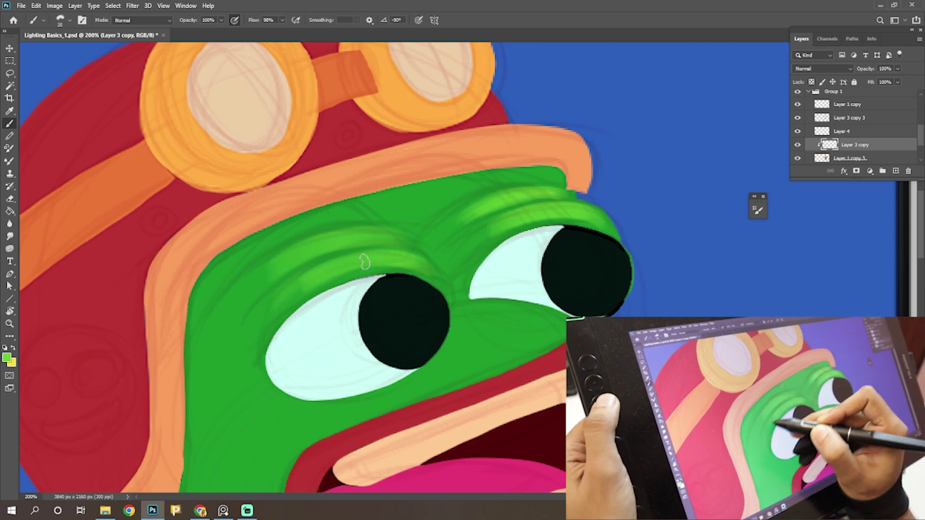
drag(365, 262, 341, 211)
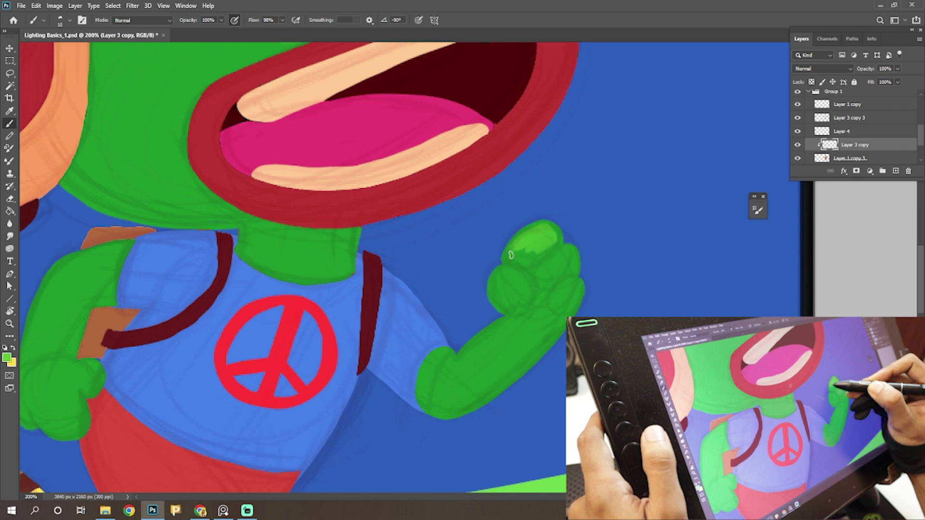
- Highlight the fist's knuckles, the top lip in reddish tones and the hat brim in yellow
mouse_move(539, 273)
mouse_down()
mouse_move(568, 255)
mouse_move(547, 272)
mouse_move(571, 269)
mouse_up()
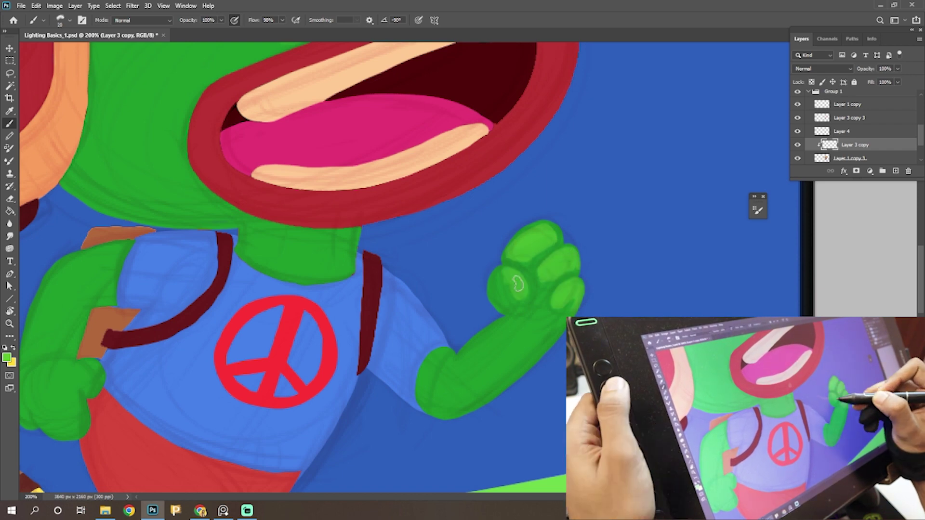
key(bracketright)
key(bracketright)
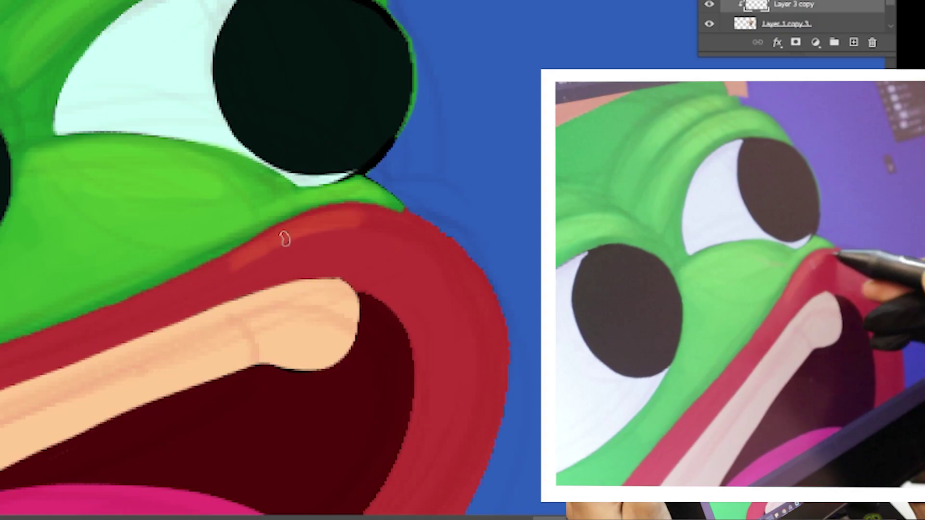
mouse_move(283, 238)
mouse_down()
mouse_move(371, 215)
mouse_move(449, 236)
mouse_up()
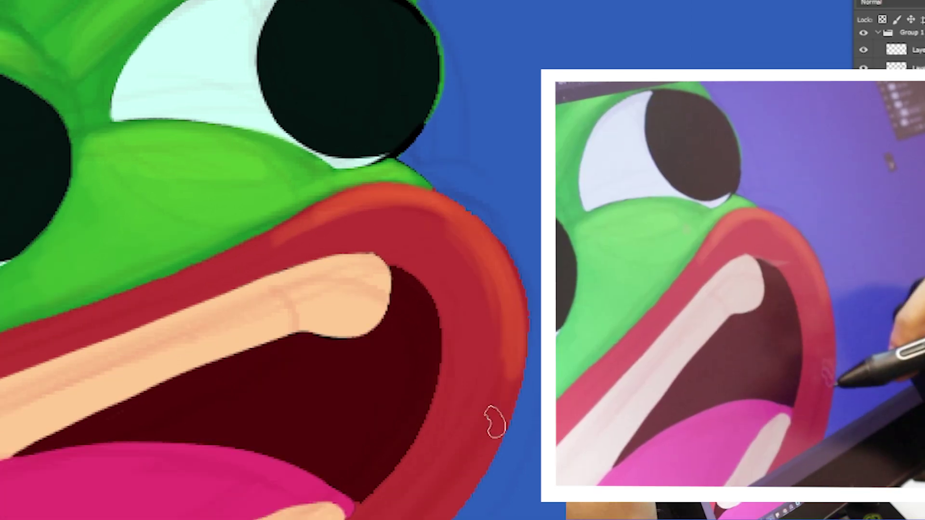
mouse_move(489, 423)
mouse_down()
mouse_move(498, 357)
mouse_move(462, 229)
mouse_up()
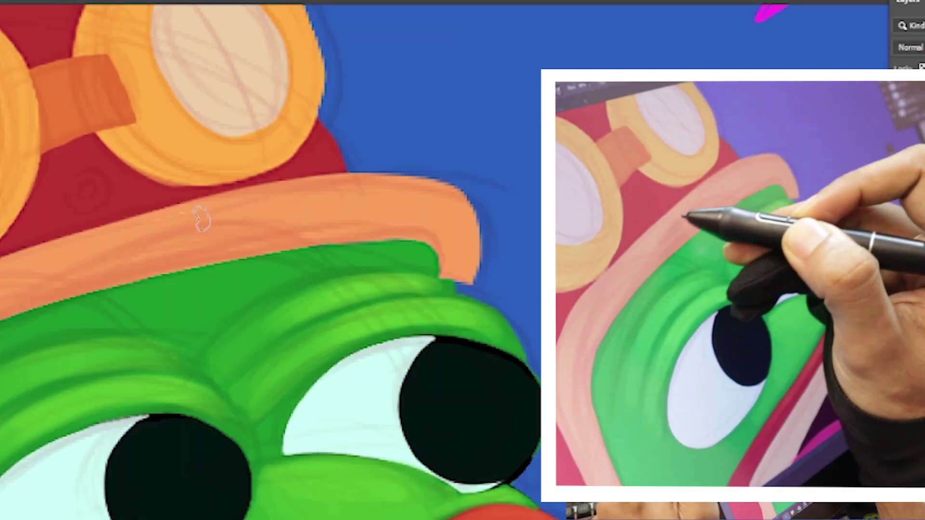
drag(202, 219, 434, 193)
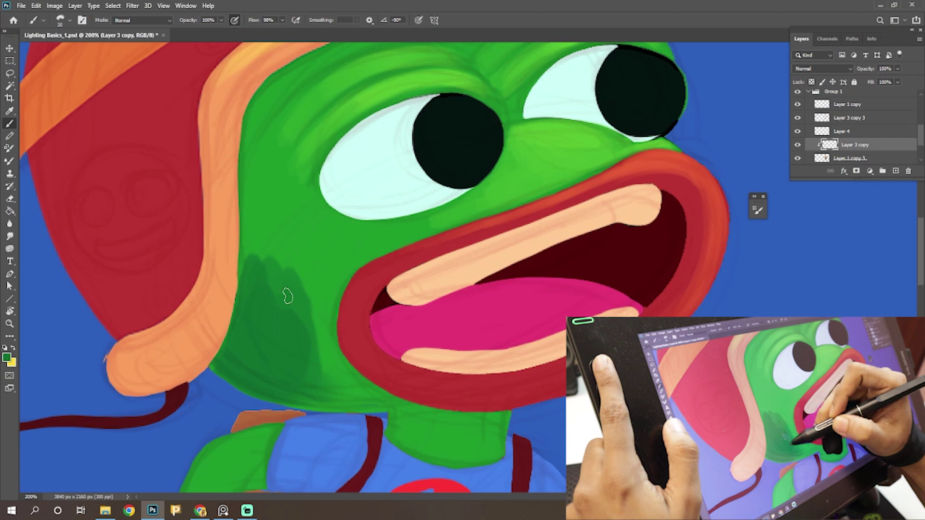
- Shade the frog's cheeks dark green and the forehead under the hat brim
mouse_move(287, 296)
mouse_down()
mouse_move(320, 377)
mouse_move(325, 324)
mouse_up()
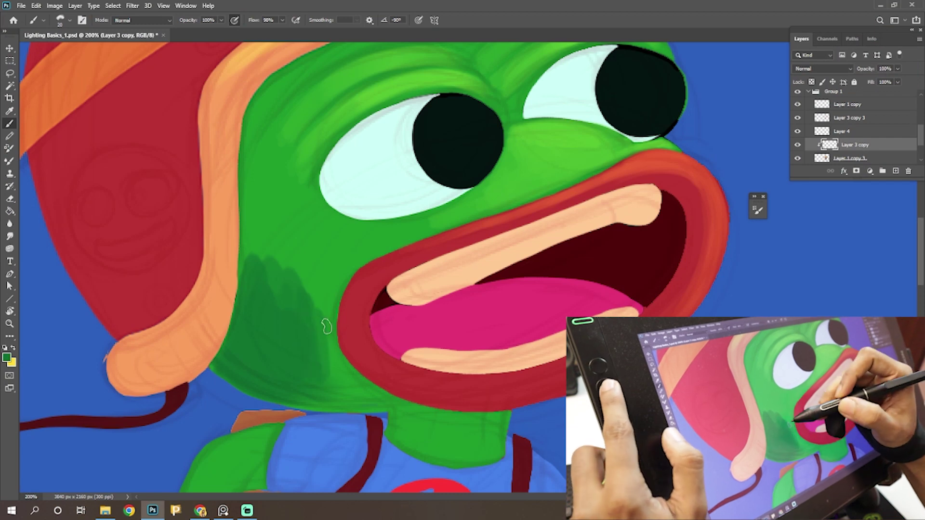
key(bracketright)
key(bracketright)
mouse_move(316, 281)
mouse_down()
mouse_move(238, 200)
mouse_move(244, 221)
mouse_up()
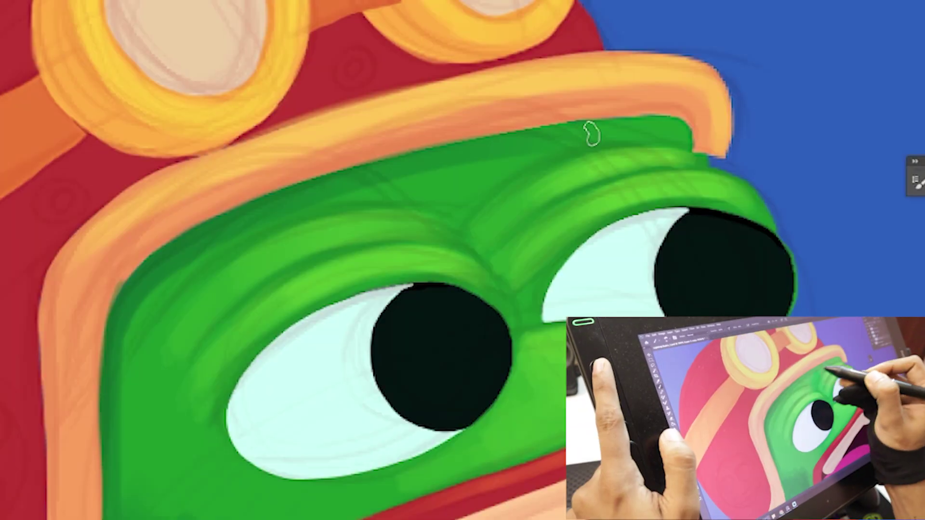
drag(589, 130, 613, 139)
drag(613, 139, 669, 132)
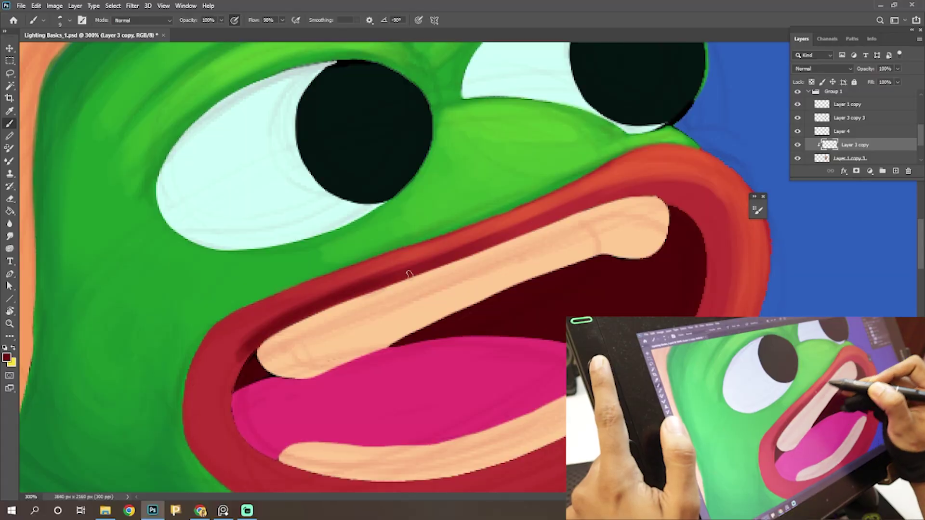
- Darken the inside of the mouth and the lips, then shade under the chin in green
drag(407, 268, 472, 252)
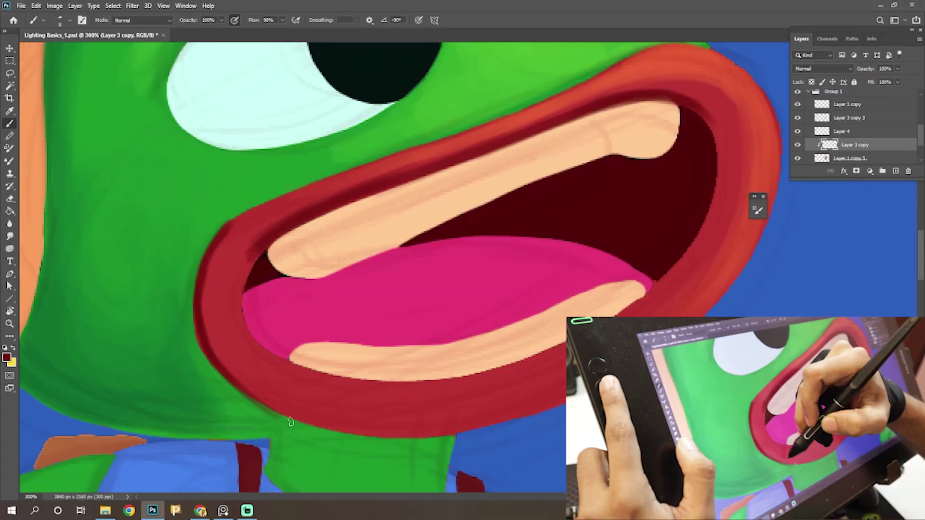
drag(226, 357, 269, 410)
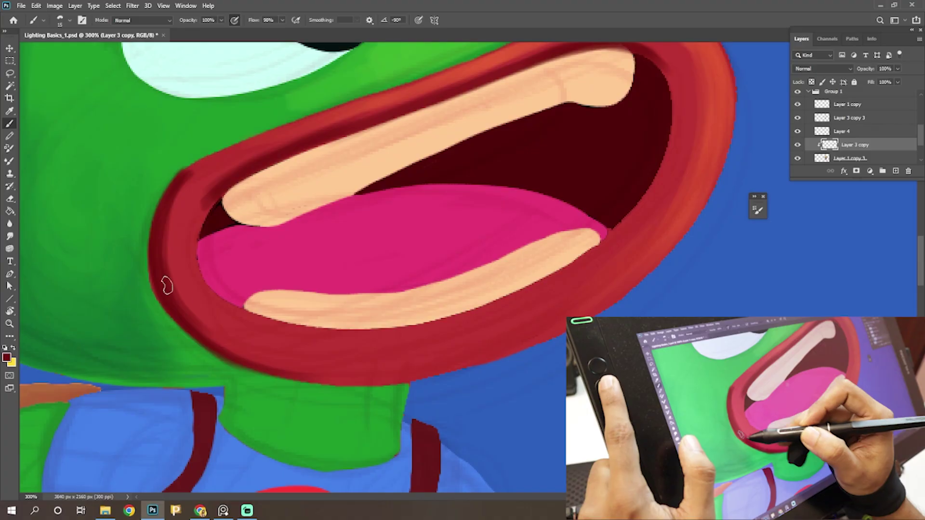
mouse_move(165, 284)
mouse_down()
mouse_move(269, 355)
mouse_move(426, 374)
mouse_up()
mouse_move(289, 371)
mouse_down()
mouse_move(506, 347)
mouse_move(530, 330)
mouse_up()
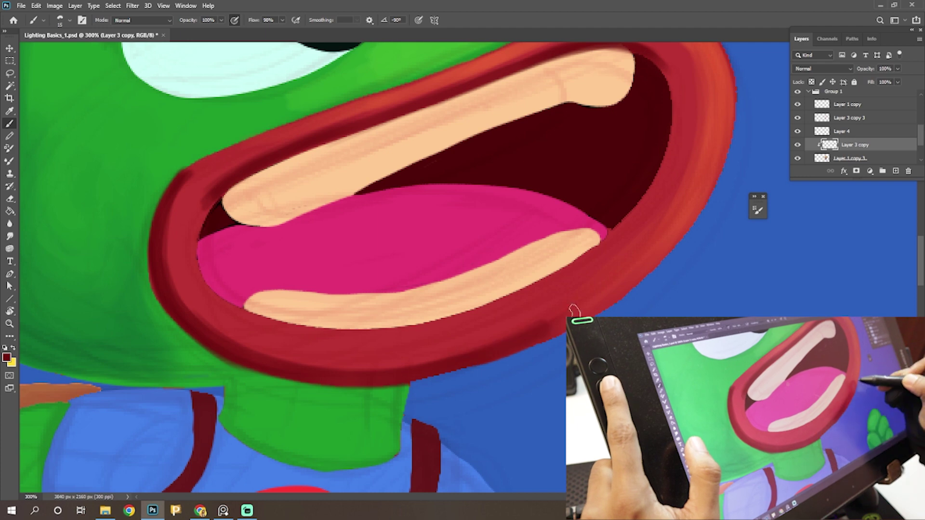
key(ctrl+minus)
alt+click(299, 405)
mouse_move(277, 397)
mouse_down()
mouse_move(327, 398)
mouse_move(347, 419)
mouse_move(376, 398)
mouse_move(395, 400)
mouse_up()
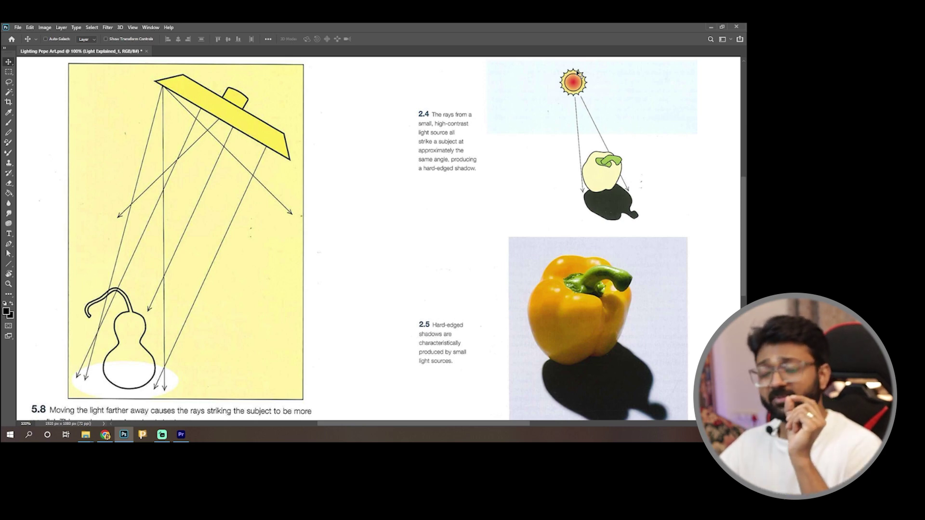
- Scroll through the Light Explained hard-shadow reference sheet
scroll(599, 329, down, 1)
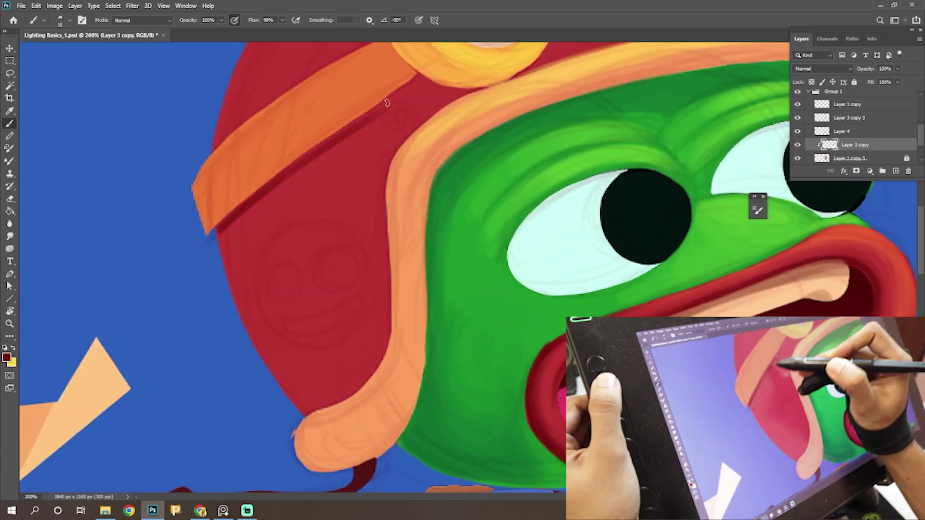
- Shade the helmet below the strap dark red and darken the strap with a finer brush
mouse_move(387, 102)
mouse_down()
mouse_move(245, 206)
mouse_move(340, 128)
mouse_move(301, 163)
mouse_move(423, 79)
mouse_move(383, 124)
mouse_move(430, 99)
mouse_move(298, 195)
mouse_move(363, 164)
mouse_move(377, 167)
mouse_move(334, 313)
mouse_move(358, 238)
mouse_move(380, 264)
mouse_move(379, 233)
mouse_move(308, 161)
mouse_move(283, 279)
mouse_move(278, 230)
mouse_move(254, 223)
mouse_up()
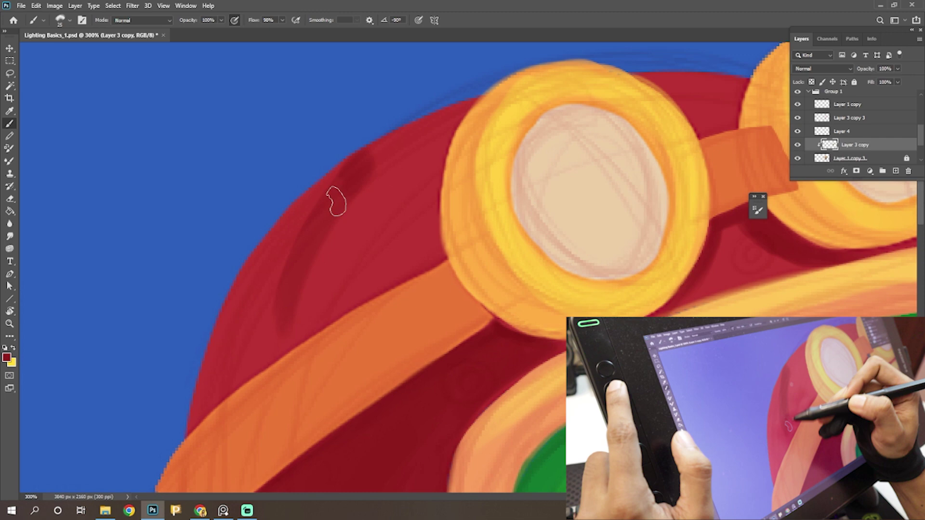
mouse_move(336, 200)
mouse_down()
mouse_move(355, 281)
mouse_move(376, 251)
mouse_move(400, 140)
mouse_up()
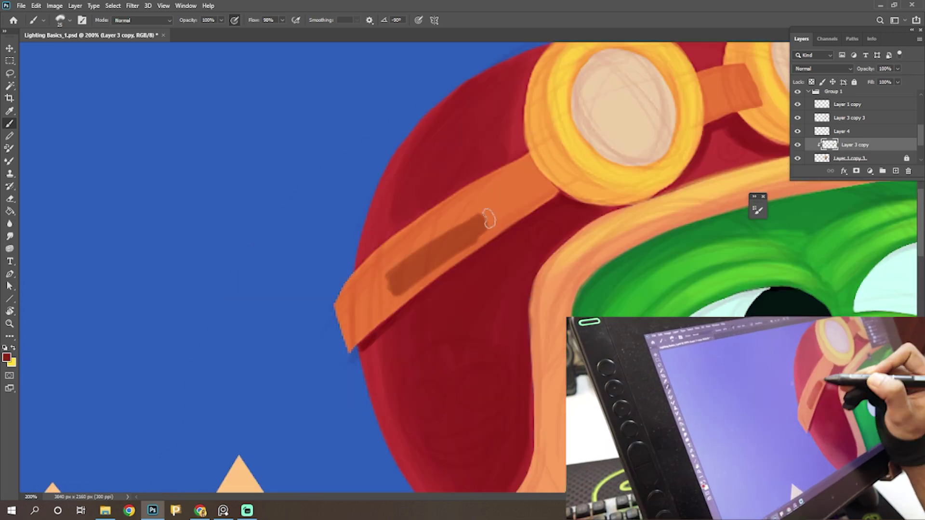
mouse_move(487, 212)
mouse_down()
mouse_move(511, 193)
mouse_move(376, 289)
mouse_move(513, 179)
mouse_move(546, 196)
mouse_up()
key(bracketleft)
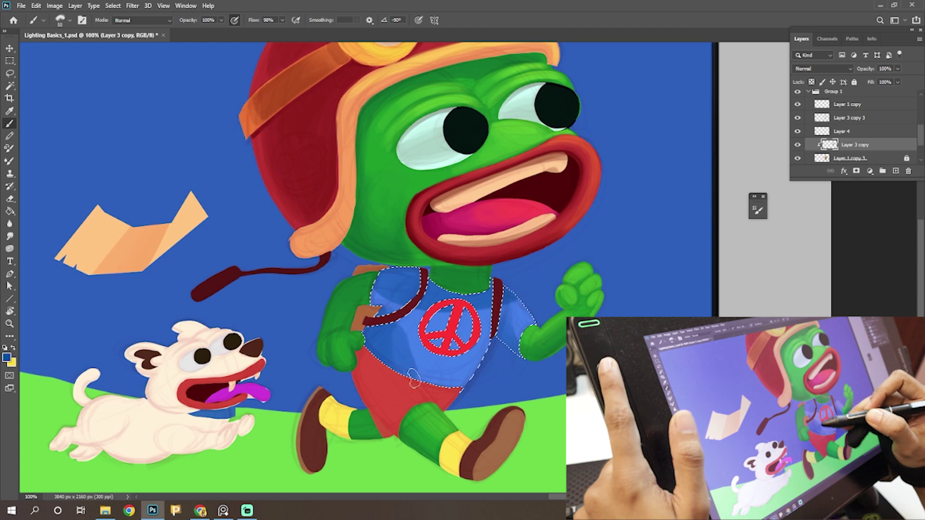
- Shade the frog's shirt darker blue and the red shorts darker
mouse_move(385, 329)
mouse_down()
mouse_move(407, 344)
mouse_move(385, 289)
mouse_move(417, 367)
mouse_move(448, 342)
mouse_up()
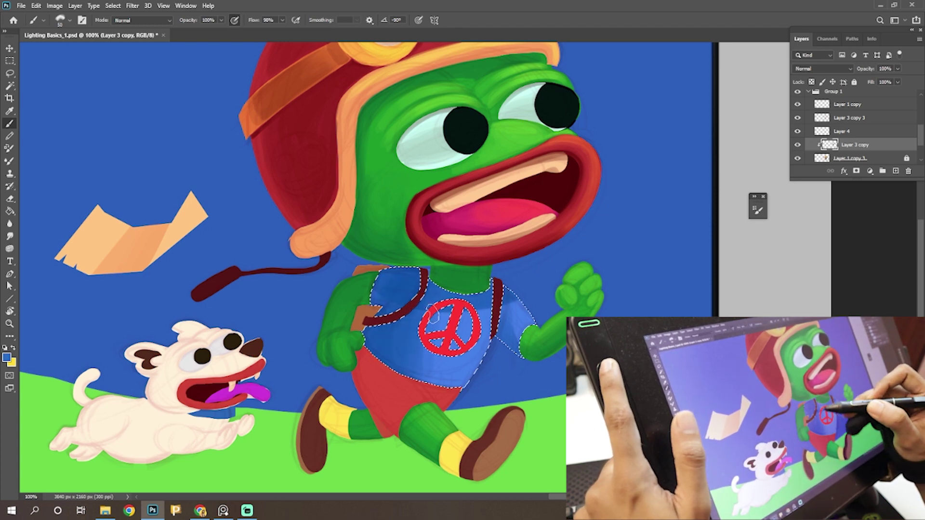
key(ctrl+plus)
mouse_move(310, 279)
mouse_down()
mouse_move(413, 238)
mouse_move(428, 241)
mouse_move(396, 332)
mouse_move(331, 208)
mouse_move(337, 337)
mouse_up()
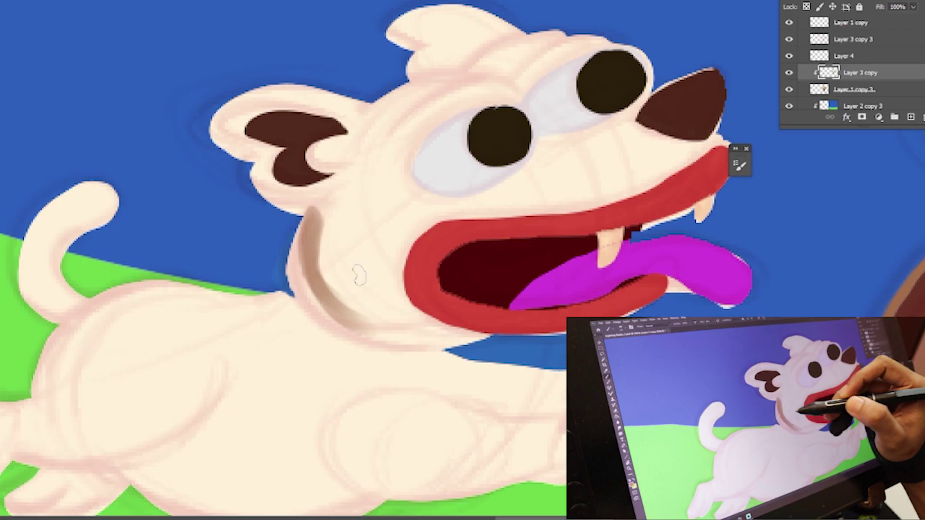
- Shade the puppy's neck, ear, leg, belly and front paw
mouse_move(359, 275)
mouse_down()
mouse_move(414, 333)
mouse_move(313, 217)
mouse_move(386, 313)
mouse_up()
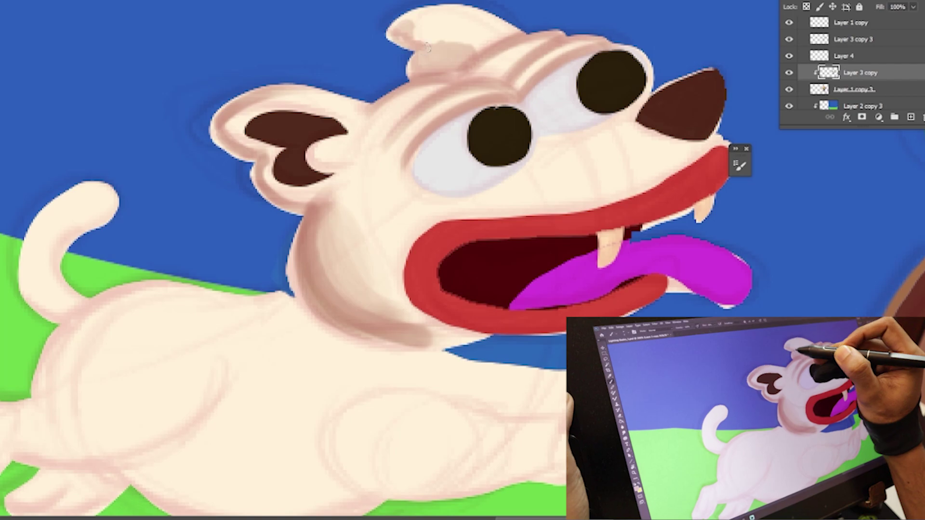
drag(427, 46, 451, 19)
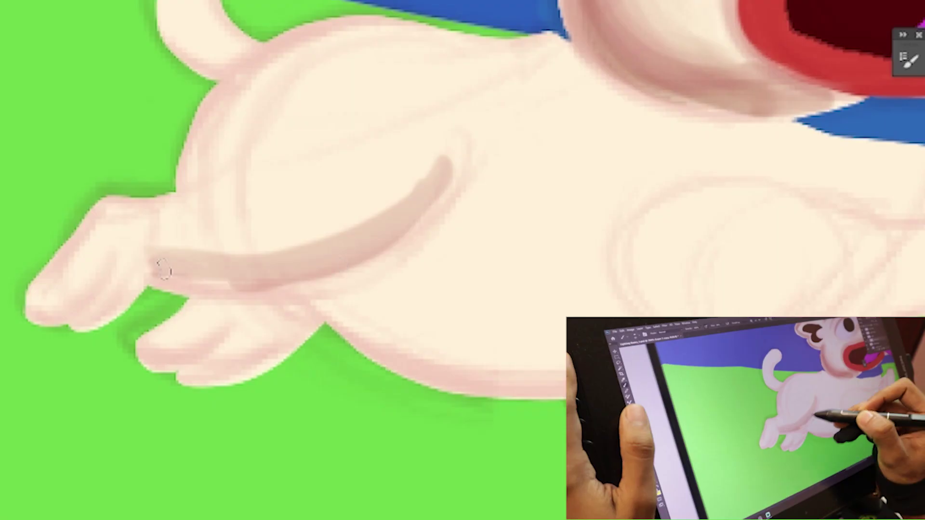
mouse_move(203, 270)
mouse_down()
mouse_move(100, 289)
mouse_move(145, 258)
mouse_move(244, 314)
mouse_move(269, 275)
mouse_up()
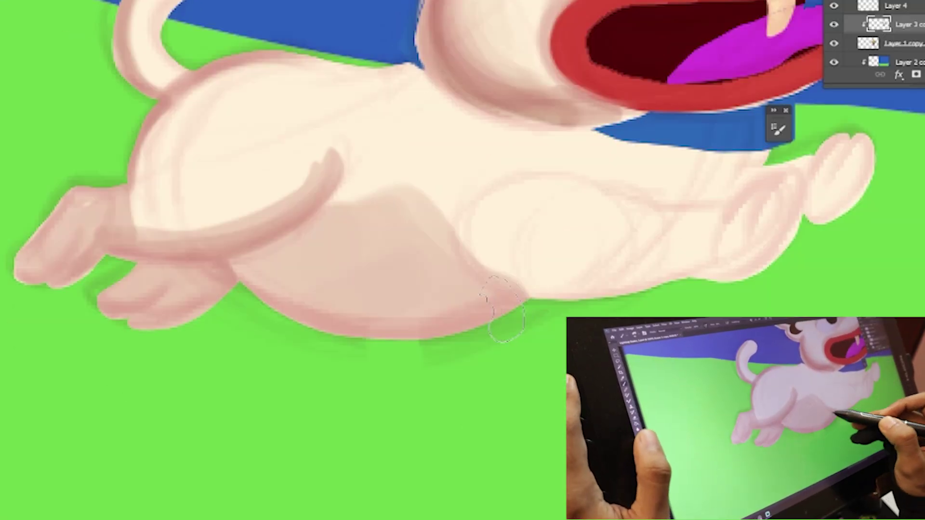
drag(504, 308, 689, 250)
mouse_move(644, 212)
mouse_down()
mouse_move(781, 193)
mouse_move(858, 145)
mouse_up()
mouse_move(361, 236)
mouse_down()
mouse_move(585, 316)
mouse_move(742, 207)
mouse_move(759, 180)
mouse_up()
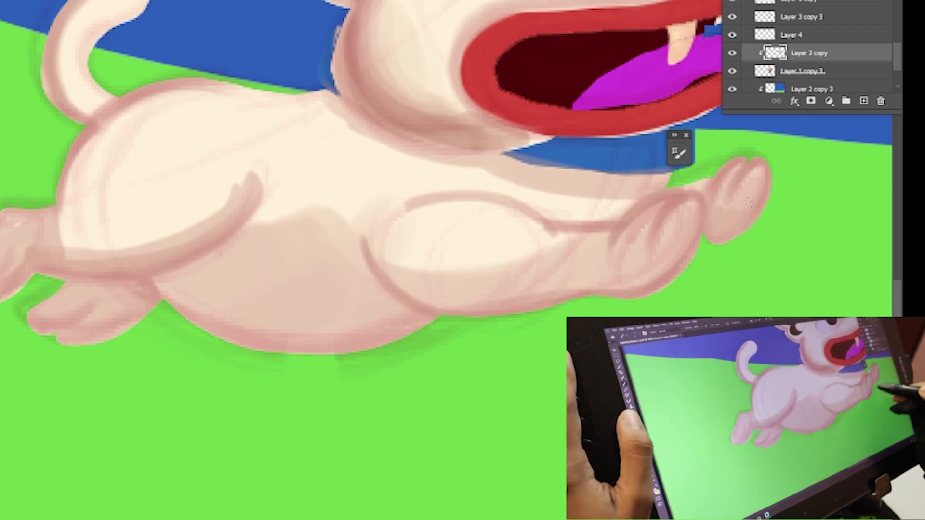
mouse_move(640, 255)
mouse_down()
mouse_move(697, 203)
mouse_move(595, 289)
mouse_up()
drag(506, 310, 590, 284)
drag(761, 166, 725, 229)
drag(762, 176, 715, 241)
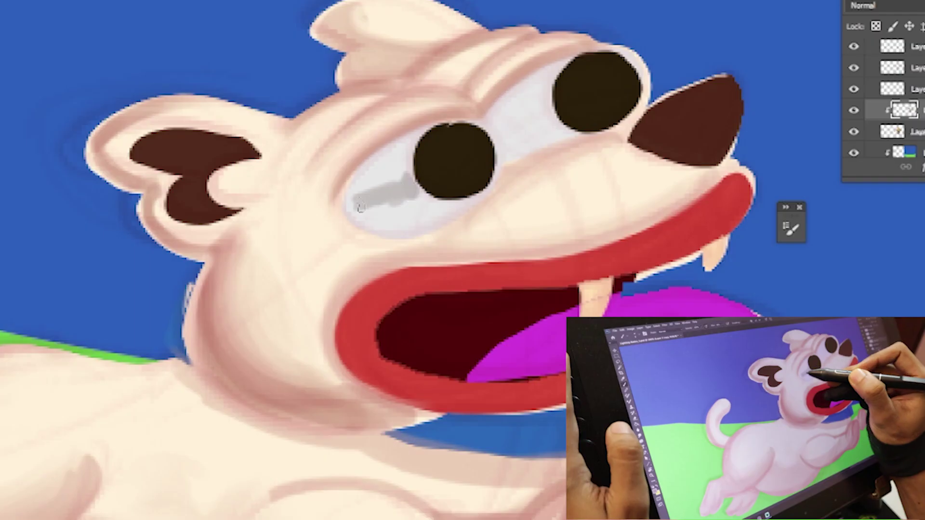
- Paint grey shading around the puppy's eyes, darken its lower lip and highlight its nose
mouse_move(414, 188)
mouse_down()
mouse_move(351, 206)
mouse_move(390, 234)
mouse_up()
mouse_move(549, 108)
mouse_down()
mouse_move(494, 149)
mouse_move(504, 152)
mouse_up()
drag(525, 110, 489, 120)
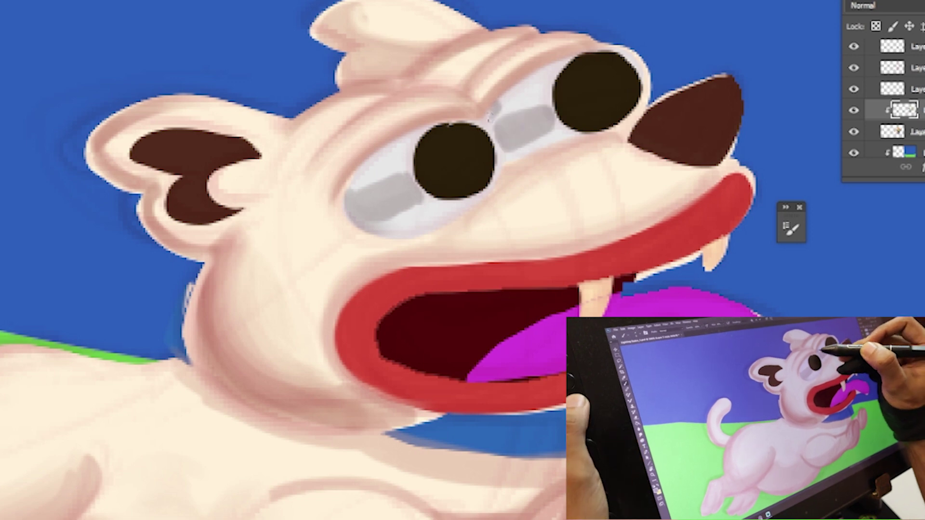
mouse_move(313, 179)
mouse_down()
mouse_move(362, 128)
mouse_move(400, 109)
mouse_up()
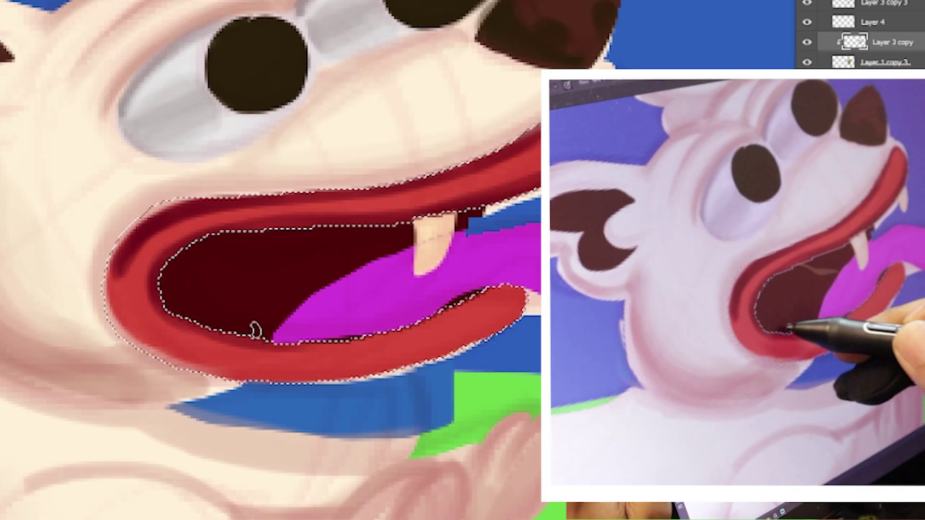
mouse_move(252, 327)
mouse_down()
mouse_move(421, 314)
mouse_move(506, 294)
mouse_move(267, 341)
mouse_move(145, 269)
mouse_move(256, 374)
mouse_move(149, 337)
mouse_move(210, 361)
mouse_move(506, 309)
mouse_up()
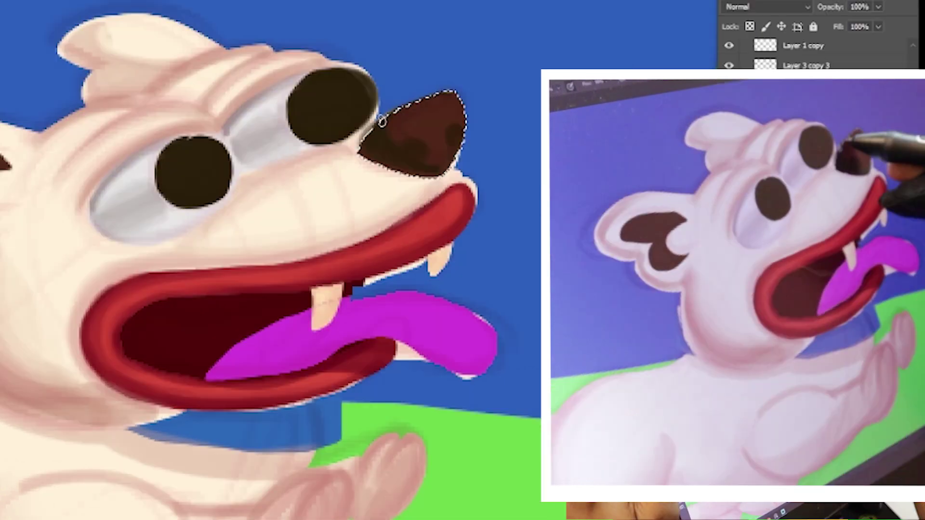
mouse_move(386, 116)
mouse_down()
mouse_move(442, 90)
mouse_move(457, 109)
mouse_up()
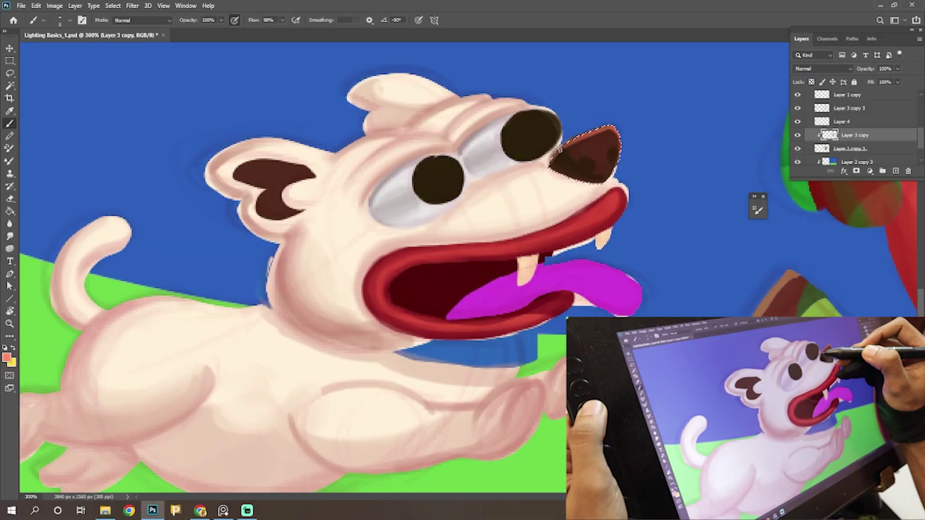
drag(451, 144, 445, 150)
mouse_move(605, 163)
mouse_down()
mouse_move(612, 145)
mouse_move(569, 159)
mouse_move(598, 133)
mouse_move(577, 155)
mouse_up()
- Dab brown spots over the puppy's hip, body, leg and cheek
drag(145, 335, 129, 342)
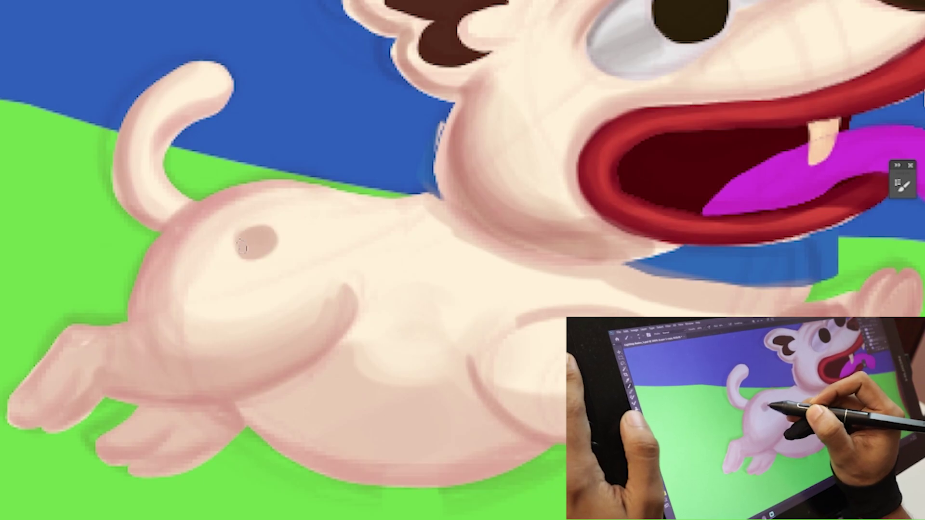
drag(315, 215, 318, 218)
drag(402, 253, 407, 256)
drag(434, 386, 439, 390)
drag(381, 344, 386, 347)
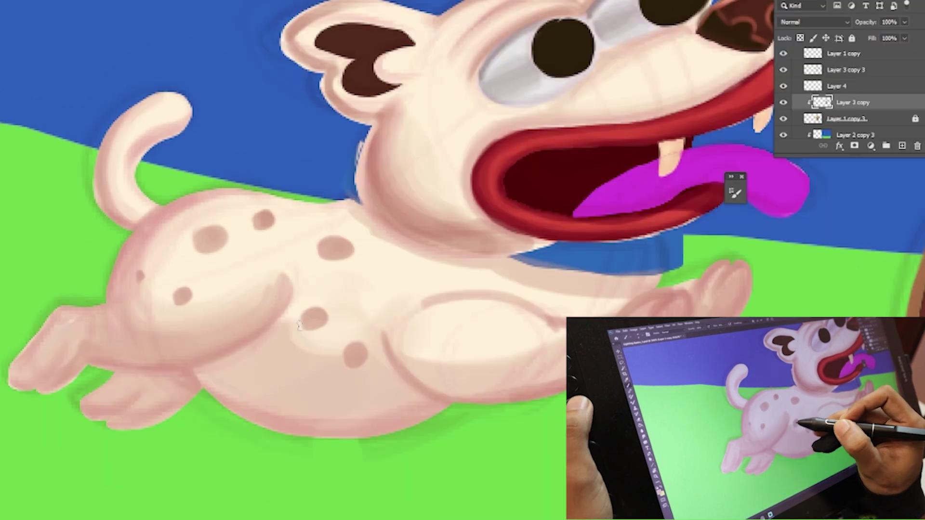
drag(467, 318, 486, 321)
drag(411, 340, 414, 345)
drag(465, 361, 470, 365)
drag(520, 343, 525, 347)
drag(308, 280, 312, 285)
drag(410, 268, 413, 272)
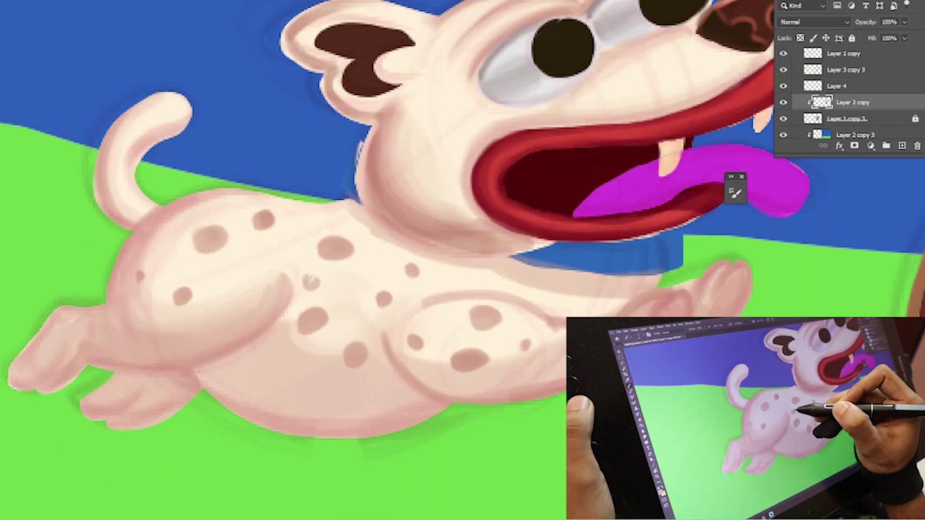
drag(436, 133, 440, 136)
drag(606, 79, 502, 169)
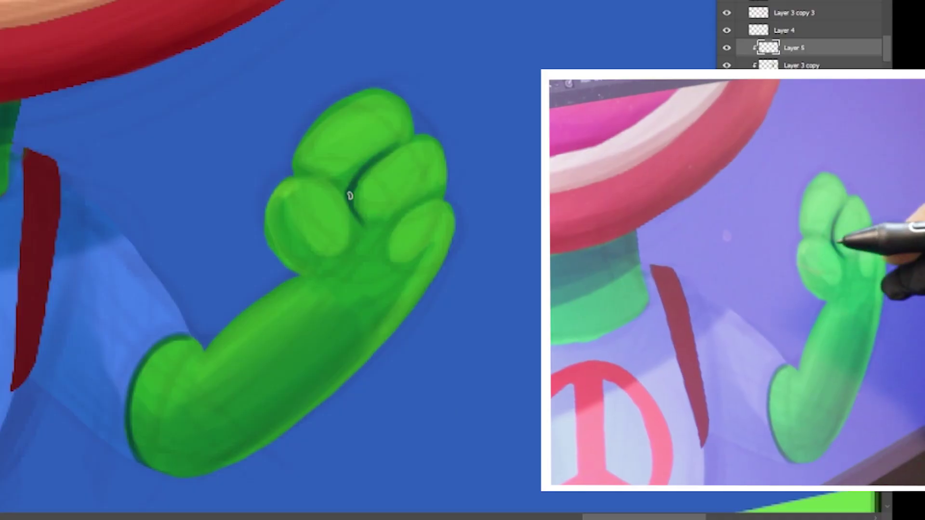
- Draw dark green outlines and creases on the fist's fingers
drag(417, 219, 386, 260)
drag(284, 226, 355, 232)
drag(296, 171, 337, 193)
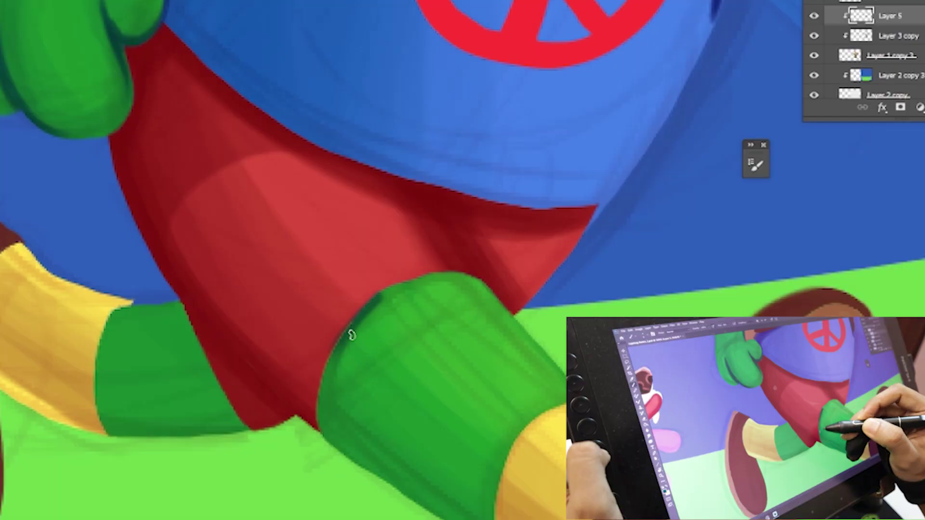
- Darken the cuff edge, give both pupils white highlights and blue shading, and fill the ground blue
mouse_move(351, 331)
mouse_down()
mouse_move(334, 347)
mouse_move(321, 433)
mouse_up()
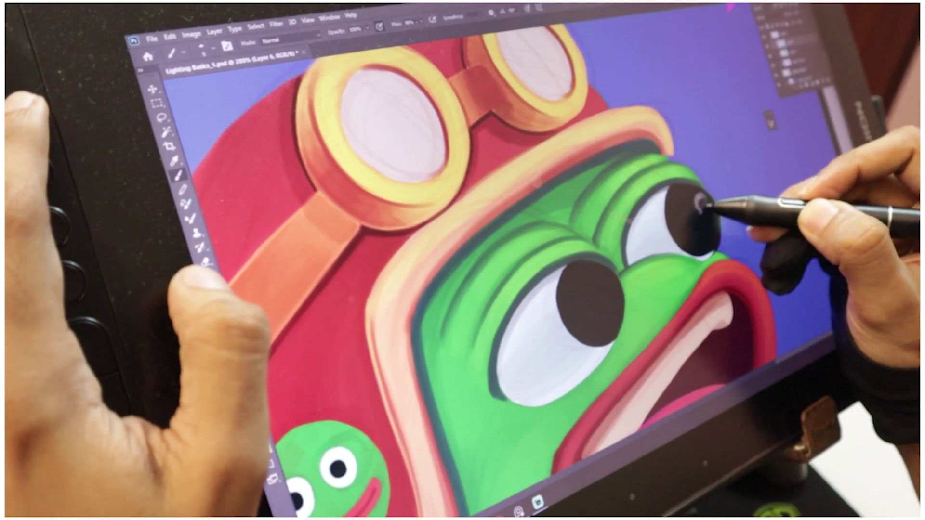
click(699, 201)
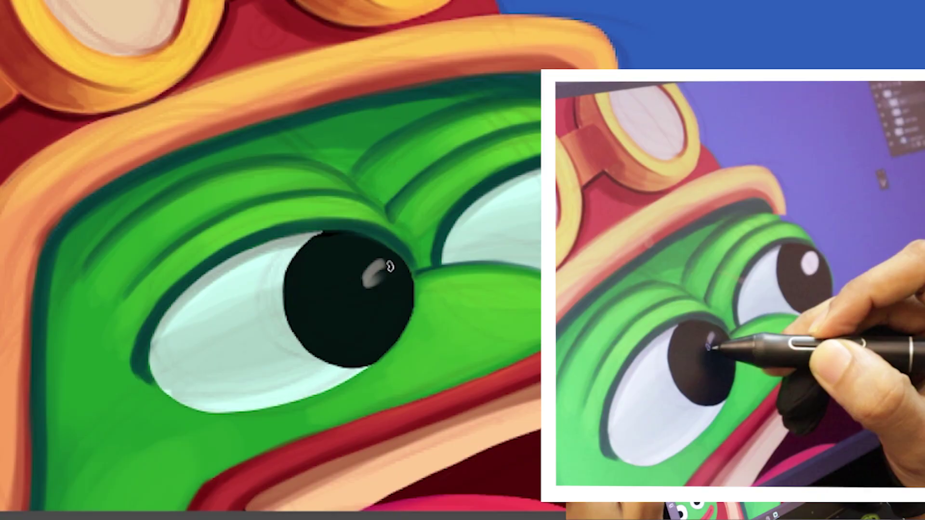
drag(390, 267, 370, 281)
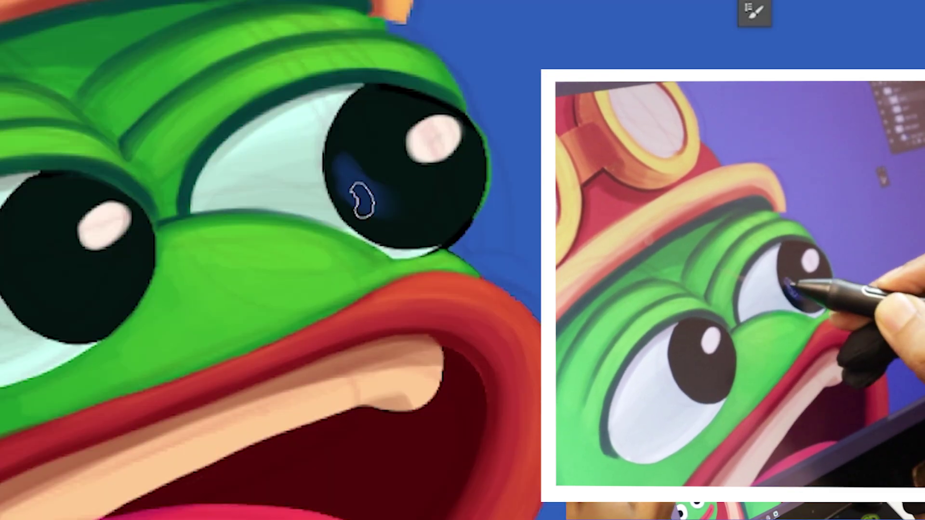
mouse_move(361, 196)
mouse_down()
mouse_move(351, 141)
mouse_move(382, 192)
mouse_up()
drag(48, 270, 75, 285)
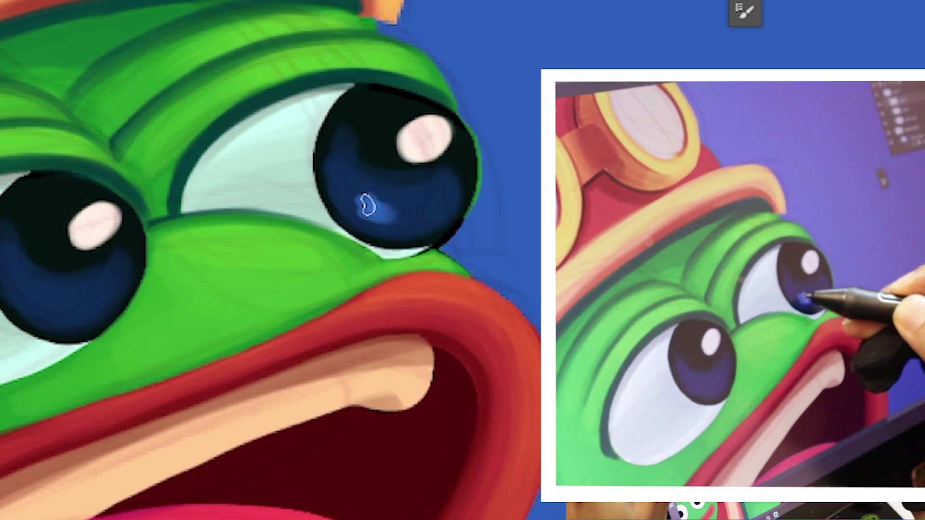
mouse_move(368, 207)
mouse_down()
mouse_move(355, 212)
mouse_move(435, 196)
mouse_move(424, 199)
mouse_up()
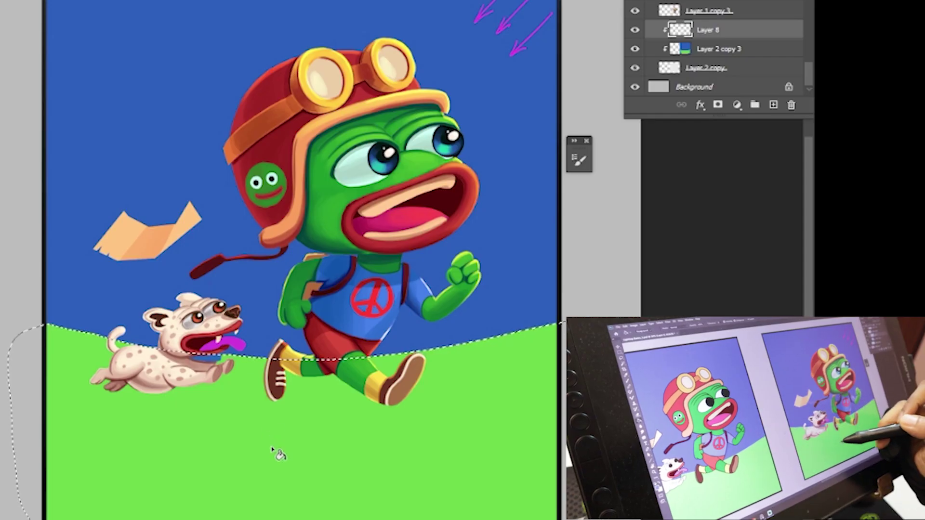
click(271, 449)
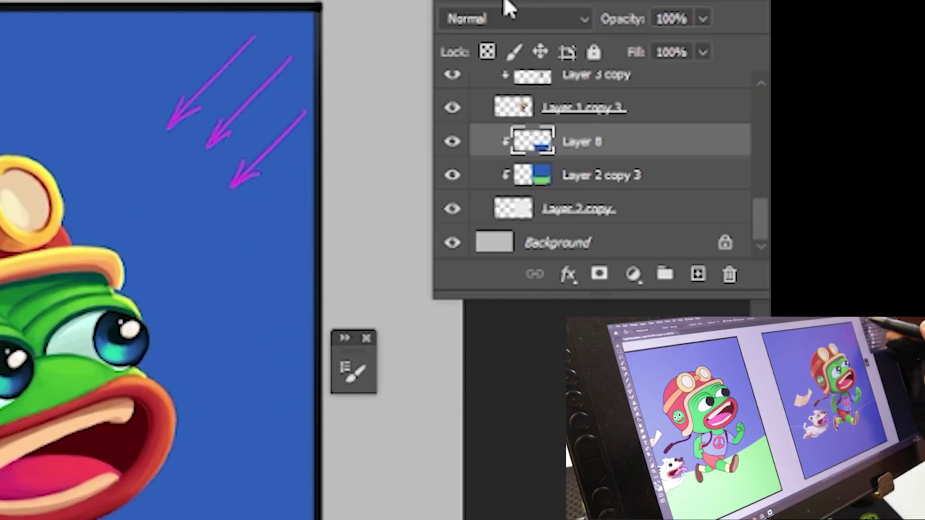
- Set the blue-filled ground layer, Layer 8, to the Multiply blend mode
click(506, 12)
click(501, 107)
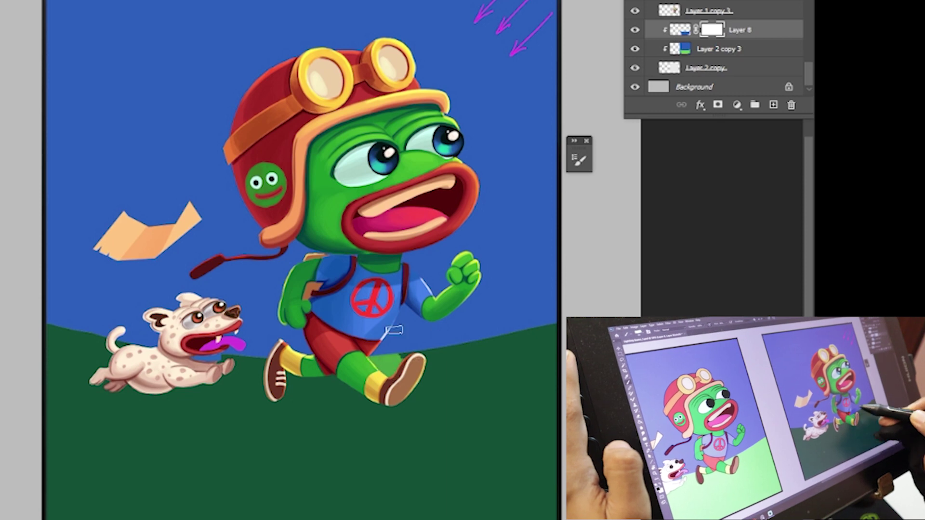
- Brush bright green grass streaks across the dark ground, around the frog's foot, the puppy and the canvas bottom
drag(394, 330, 392, 389)
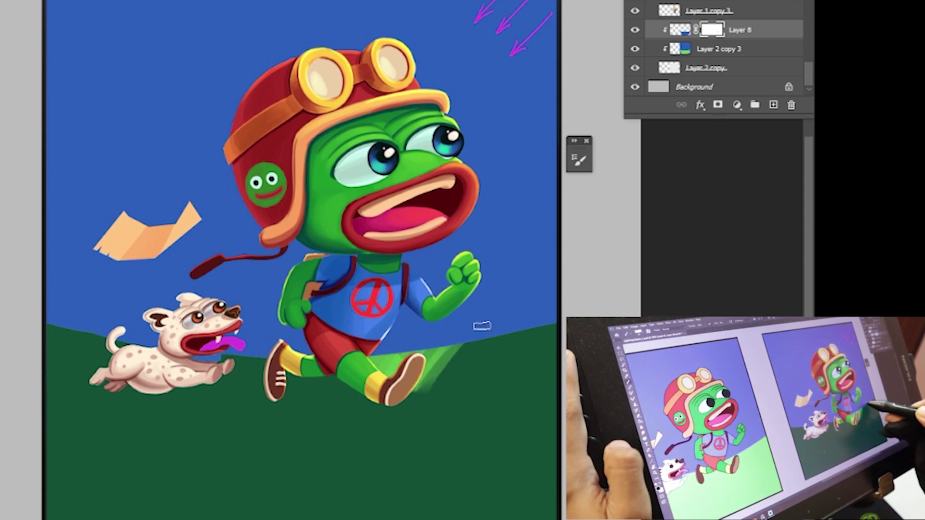
drag(470, 336, 473, 346)
drag(553, 271, 504, 359)
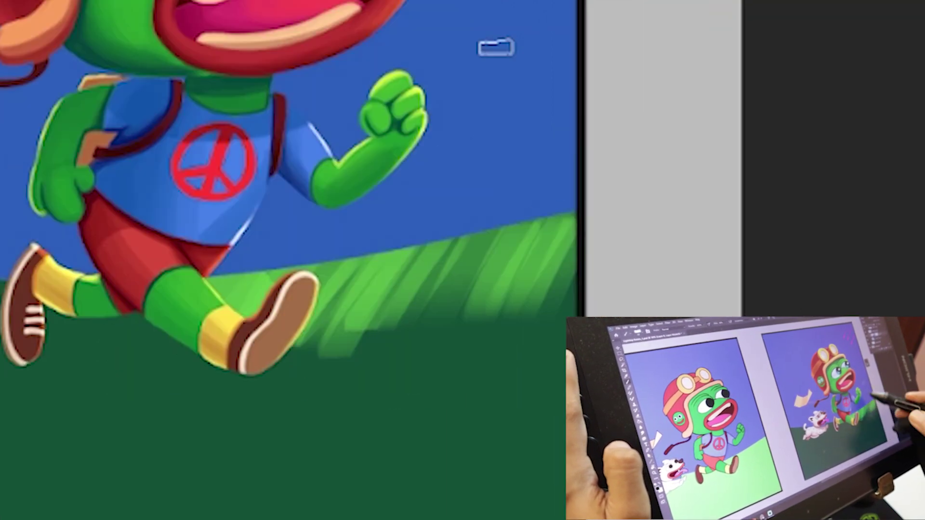
drag(399, 300, 548, 324)
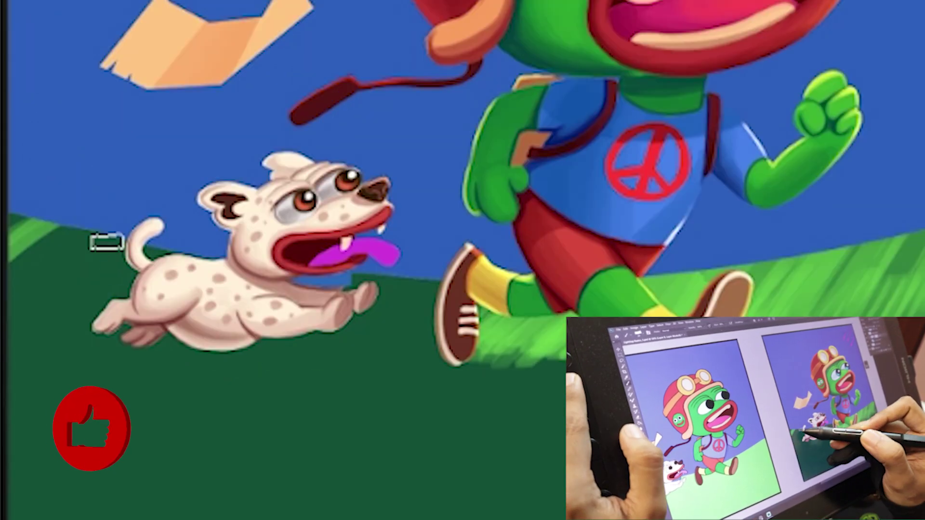
drag(29, 332, 125, 231)
mouse_move(251, 352)
mouse_down()
mouse_move(472, 270)
mouse_move(482, 277)
mouse_up()
drag(482, 518, 563, 515)
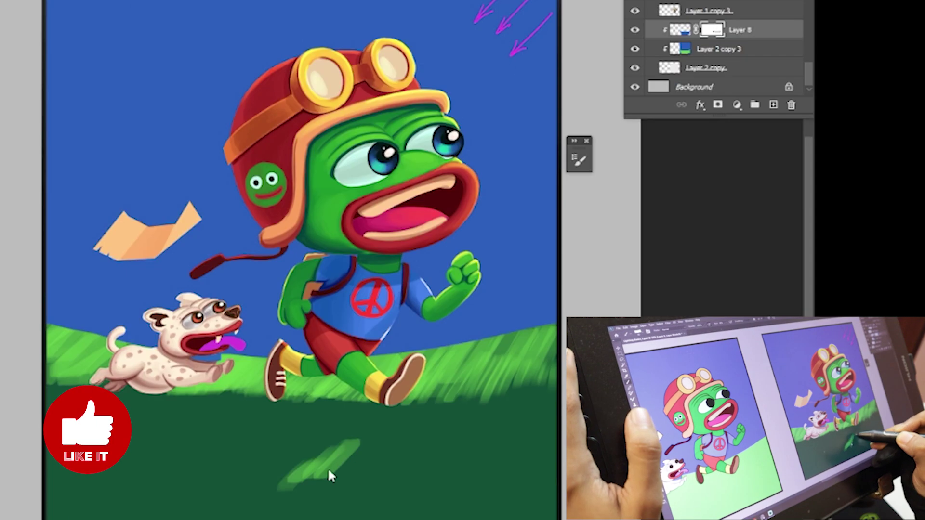
drag(385, 433, 484, 389)
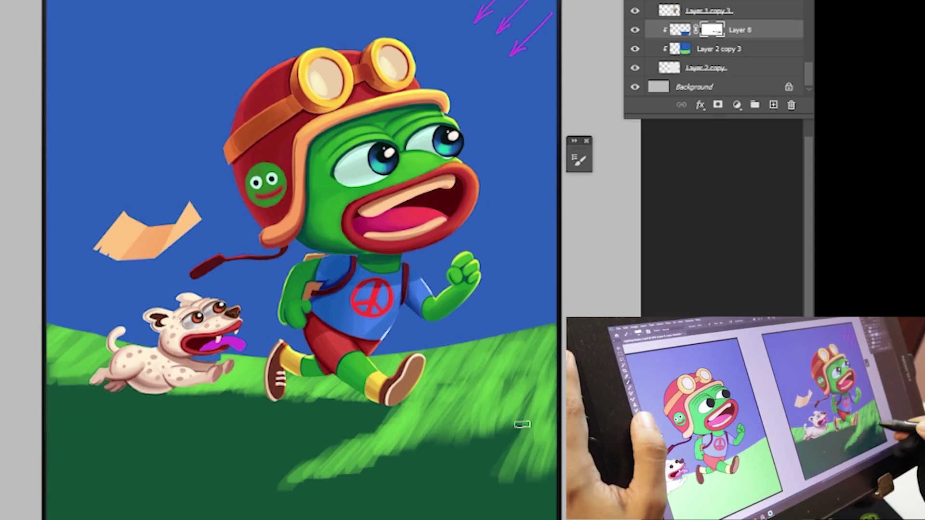
drag(523, 424, 289, 502)
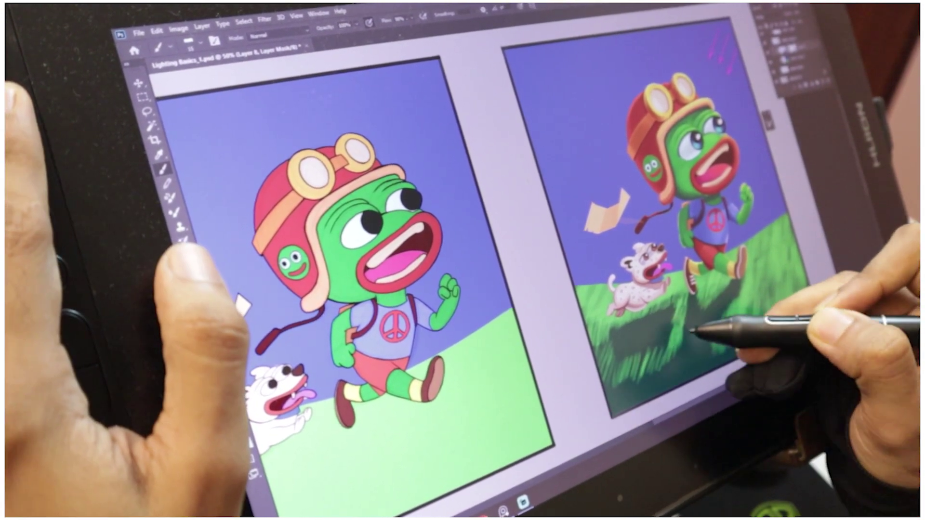
- Enlarge the brush, lower the grass shadow layer to 54% opacity, and switch the colour to cyan-blue
key(bracketright)
key(bracketright)
key(bracketright)
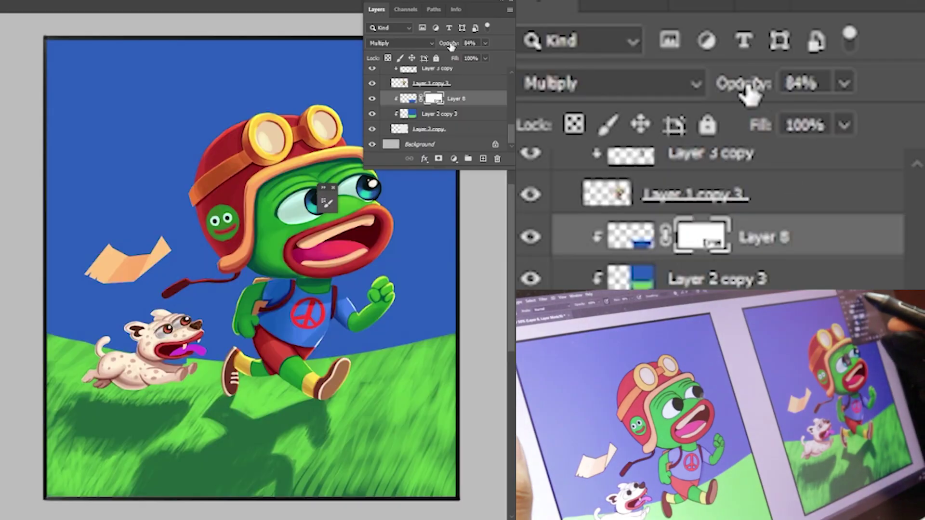
drag(451, 45, 441, 45)
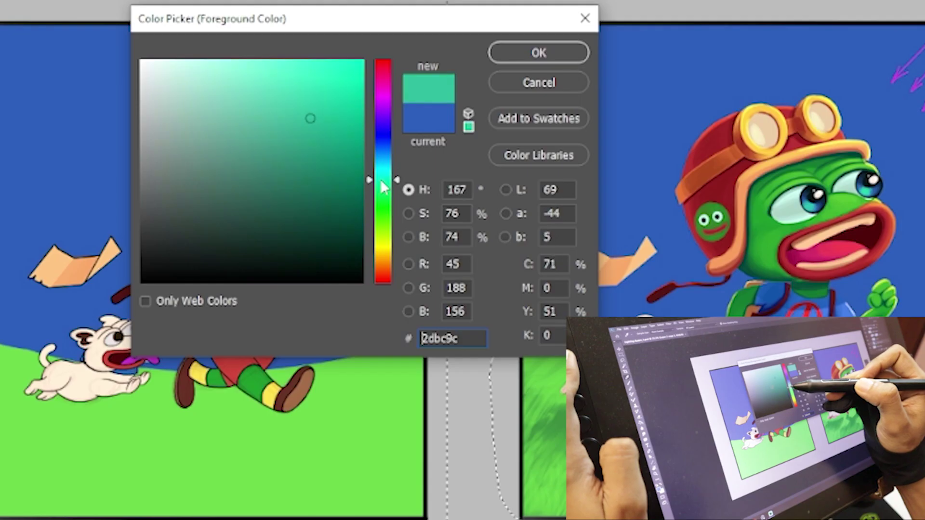
drag(383, 189, 386, 166)
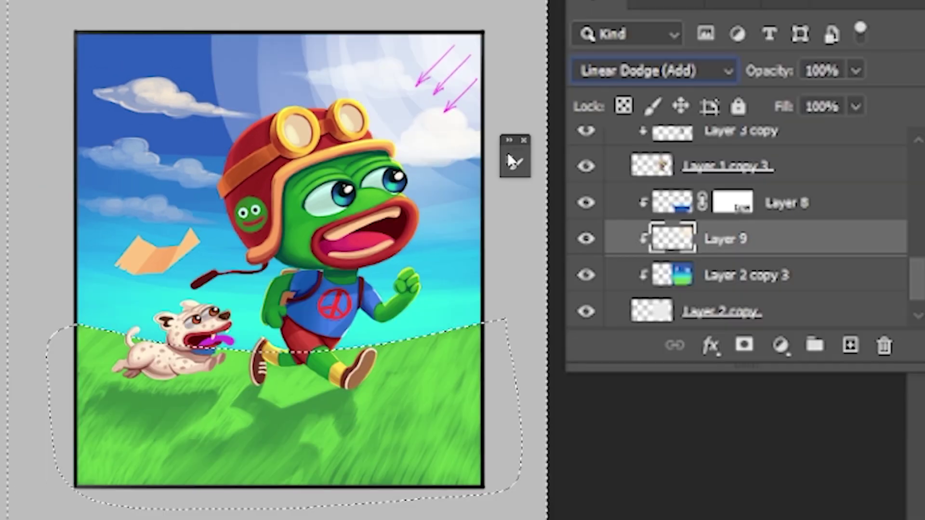
- Keep the haze layer on Overlay and set Layer 10 to Color Dodge at 76% opacity
key(shift+plus)
key(shift+minus)
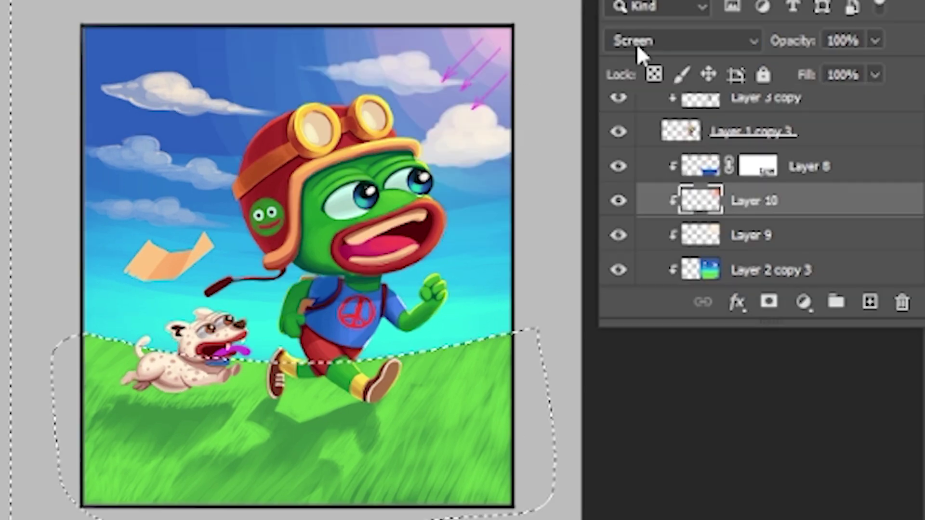
click(637, 43)
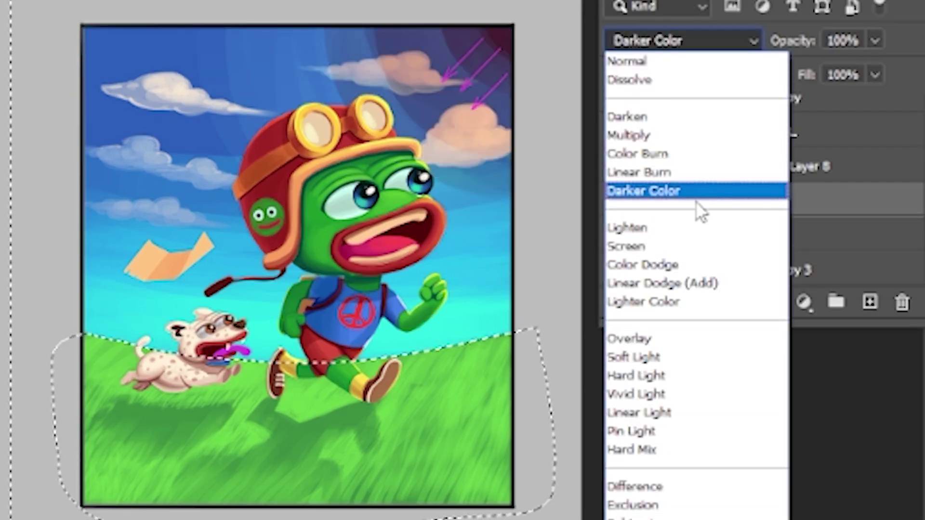
click(658, 264)
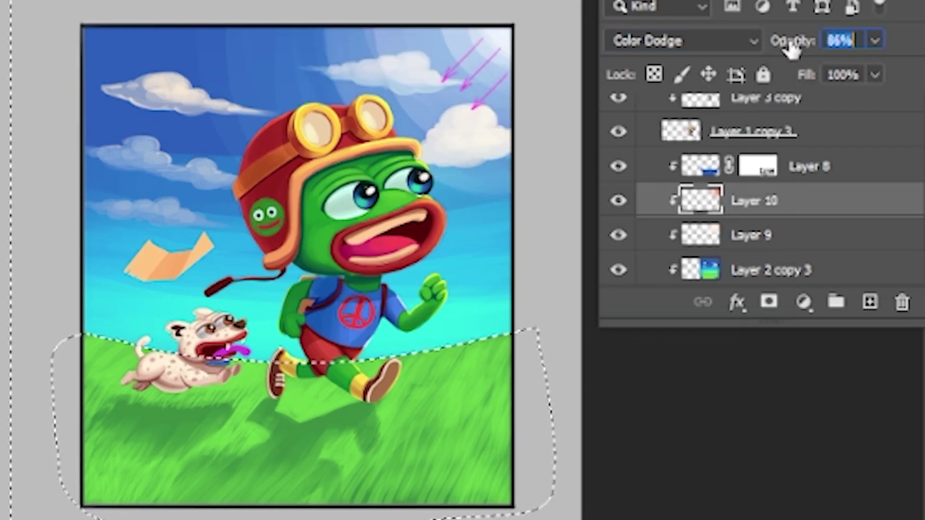
drag(790, 45, 787, 41)
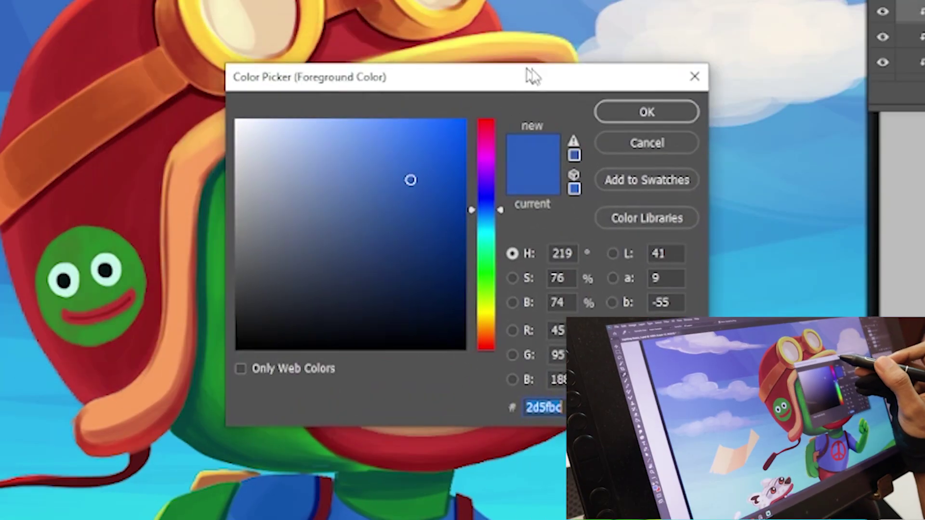
- Pick a lighter purplish blue and paint light grass blades along the horizon
drag(527, 74, 568, 88)
drag(533, 224, 541, 215)
drag(452, 187, 454, 160)
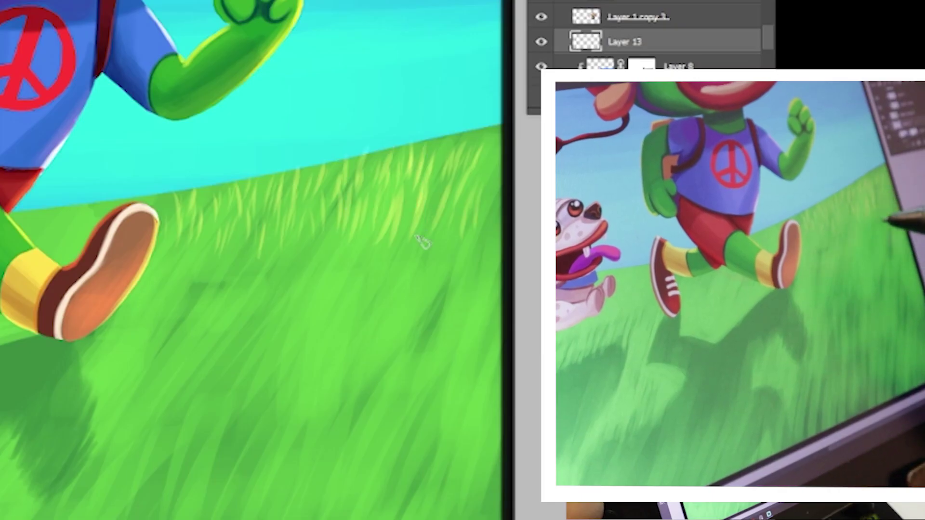
drag(176, 265, 181, 193)
drag(159, 234, 161, 195)
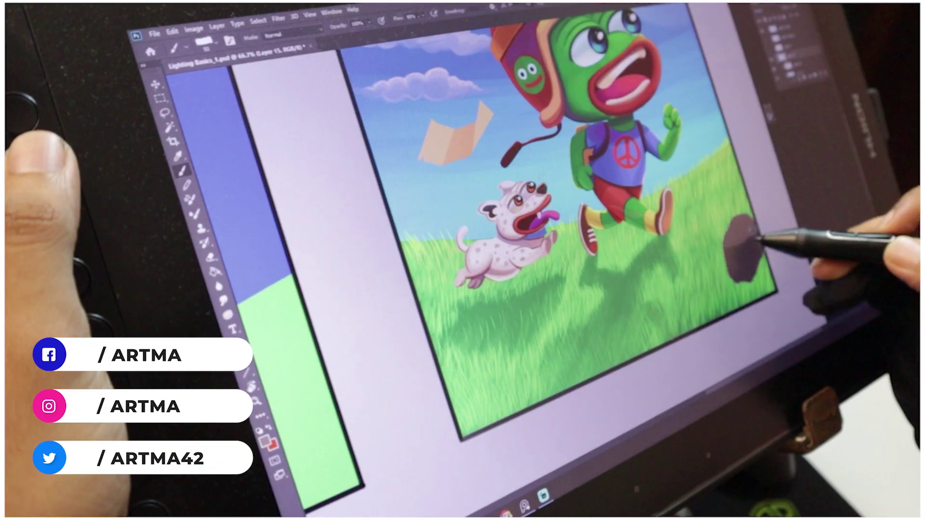
- Repaint the dark grey rock in the lower-right grass
drag(754, 241, 744, 273)
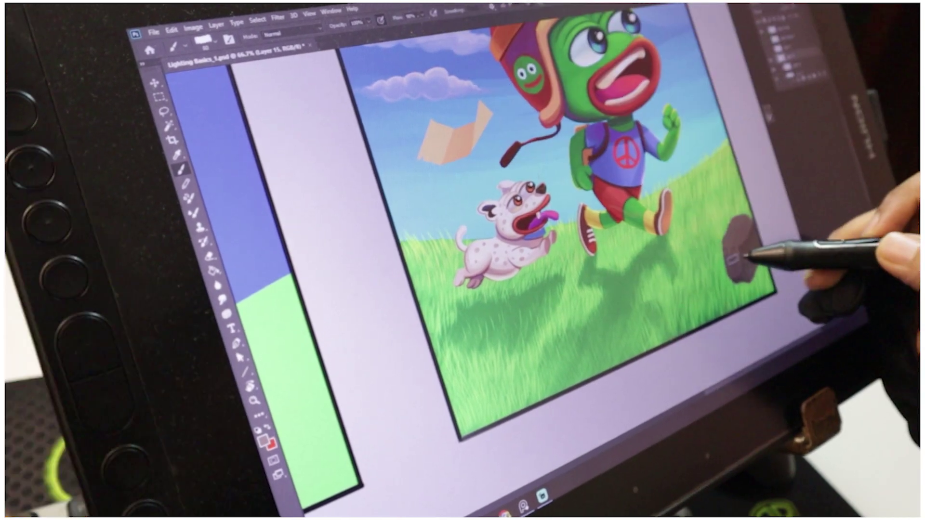